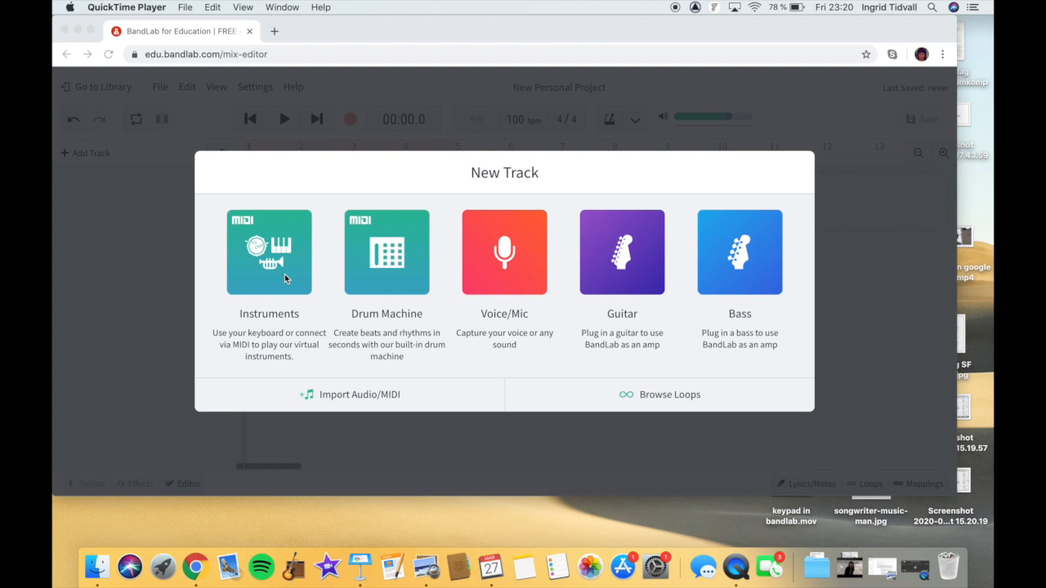
Add an Instruments track with the Grand Piano sound and select SWISSONIC EasyKeys49 as its MIDI device.
left_click(284, 275)
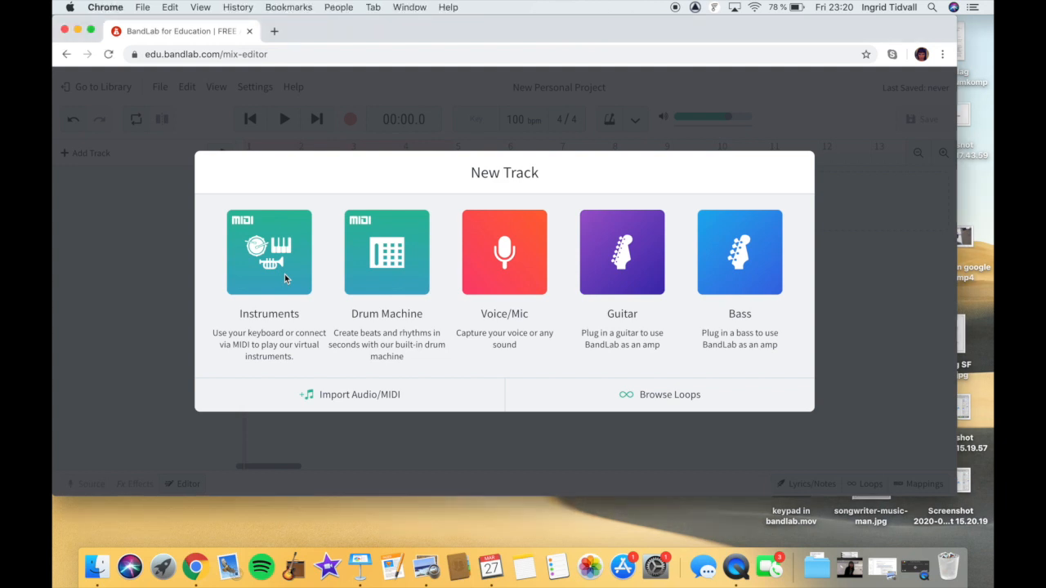
left_click(285, 276)
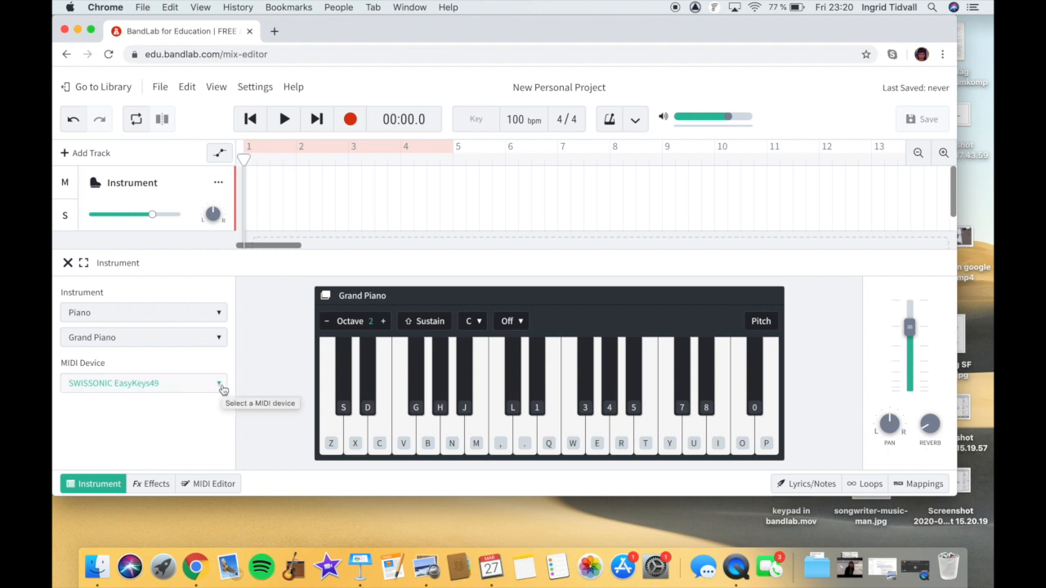
left_click(222, 386)
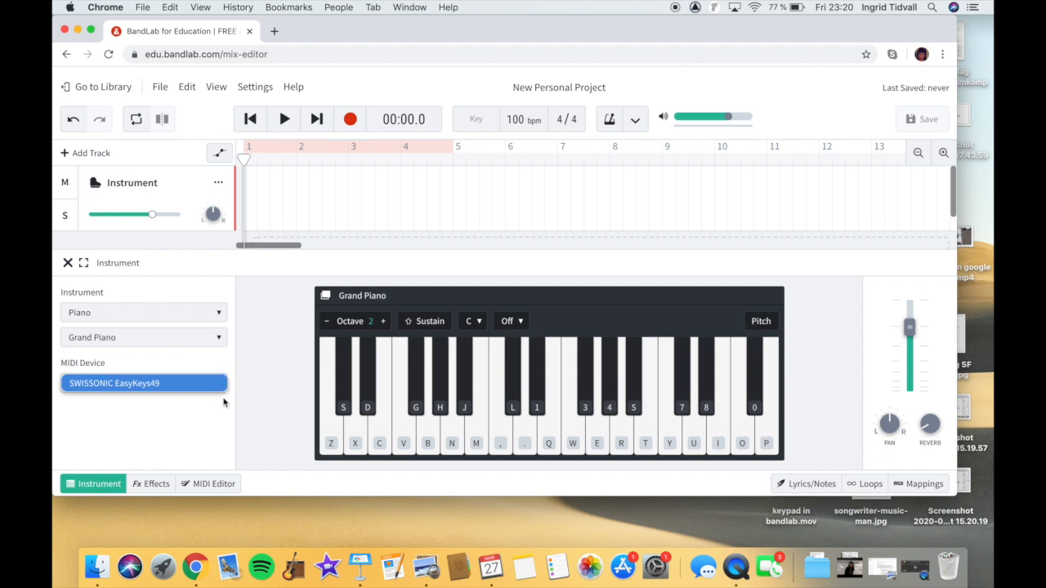
left_click(224, 401)
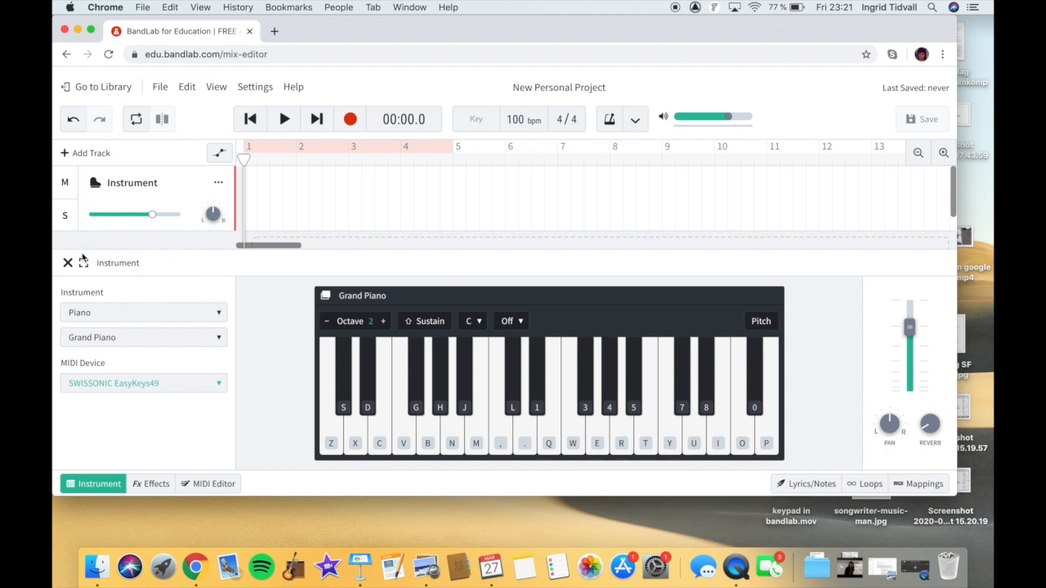
left_click(68, 263)
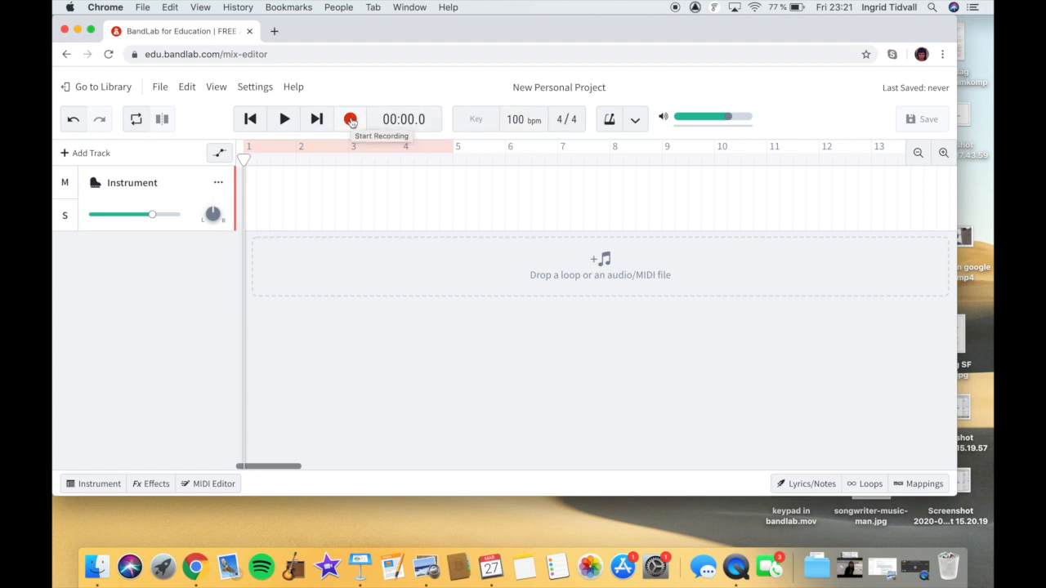
Enable the metronome and record about eight bars of piano on the Instrument track from bar 1.
left_click(612, 125)
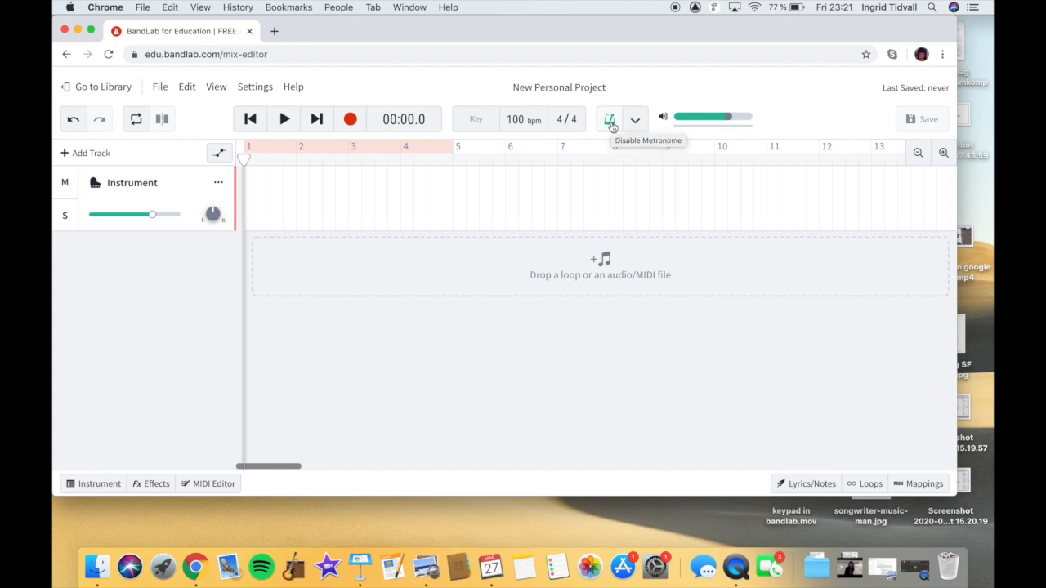
left_click(635, 123)
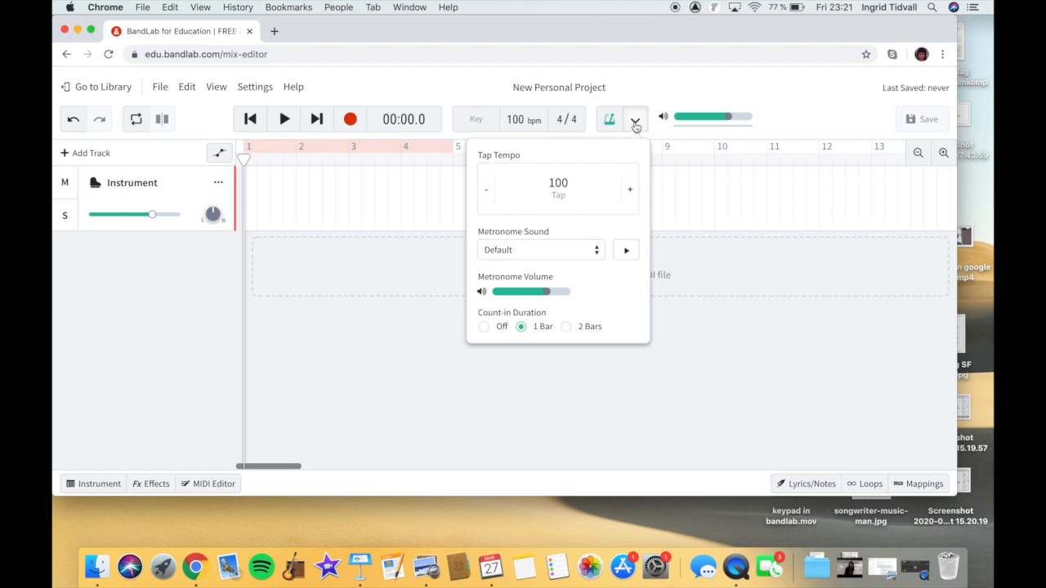
left_click(635, 123)
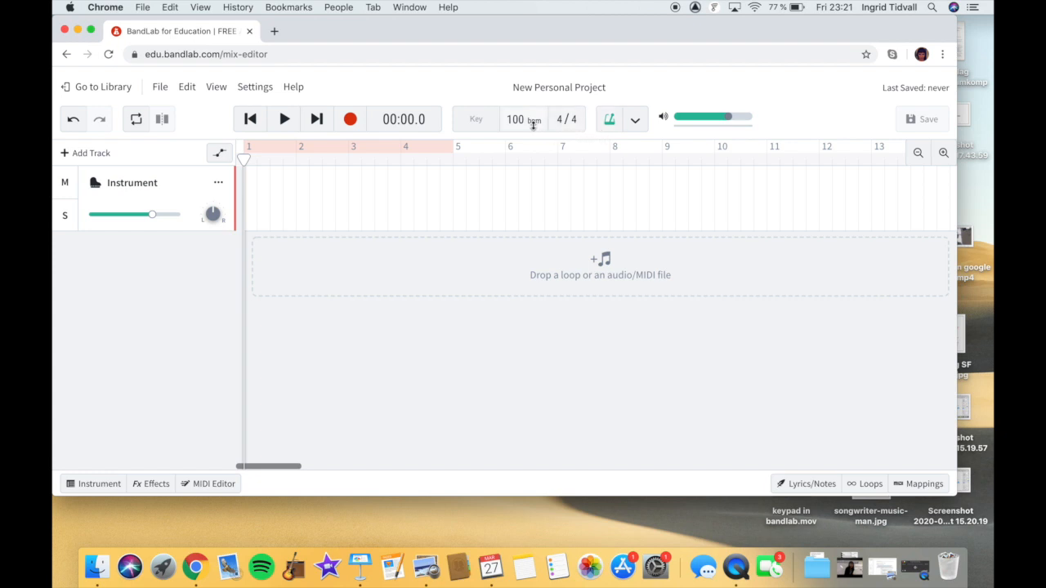
left_click(350, 120)
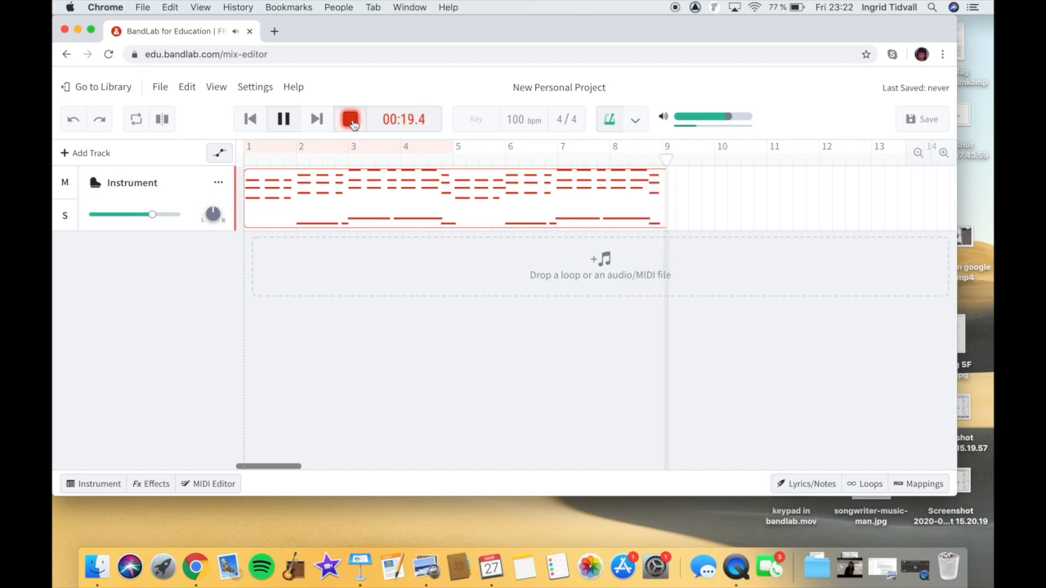
left_click(351, 120)
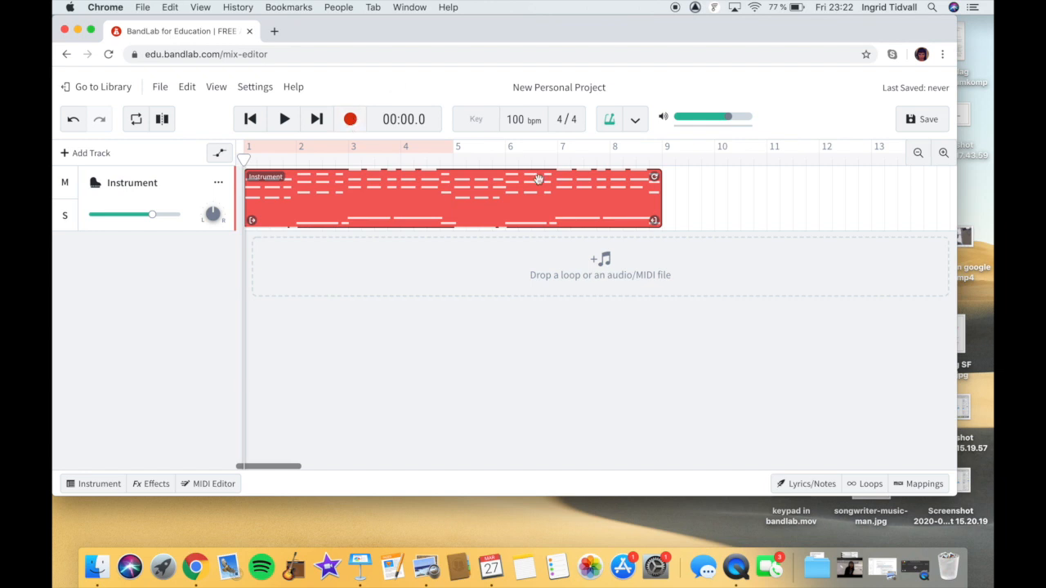
Switch the recorded track's sound to Vibraphone in the Piano category and play part of it back.
scroll(673, 222, "right", 1)
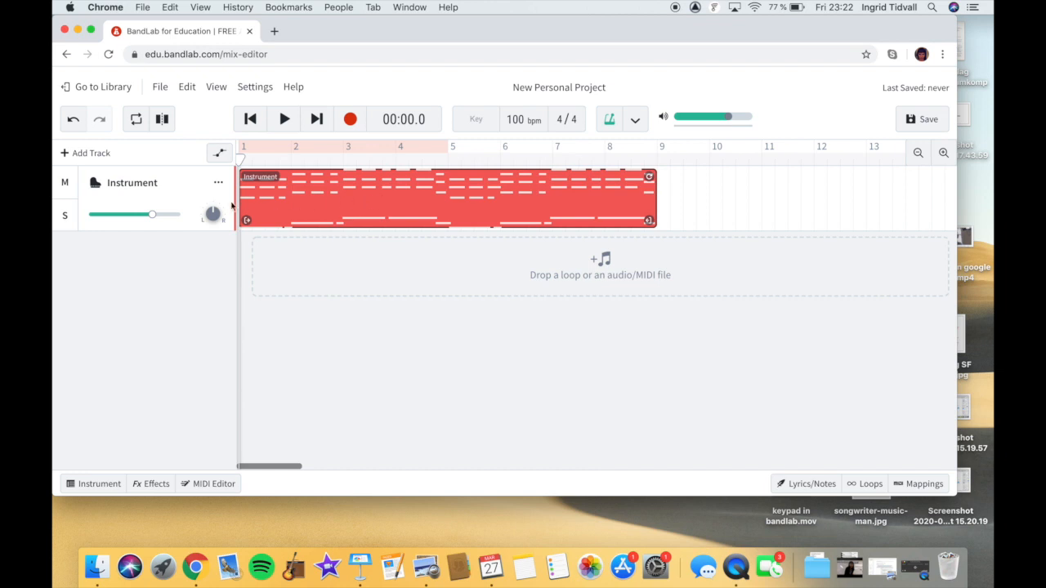
left_click(106, 484)
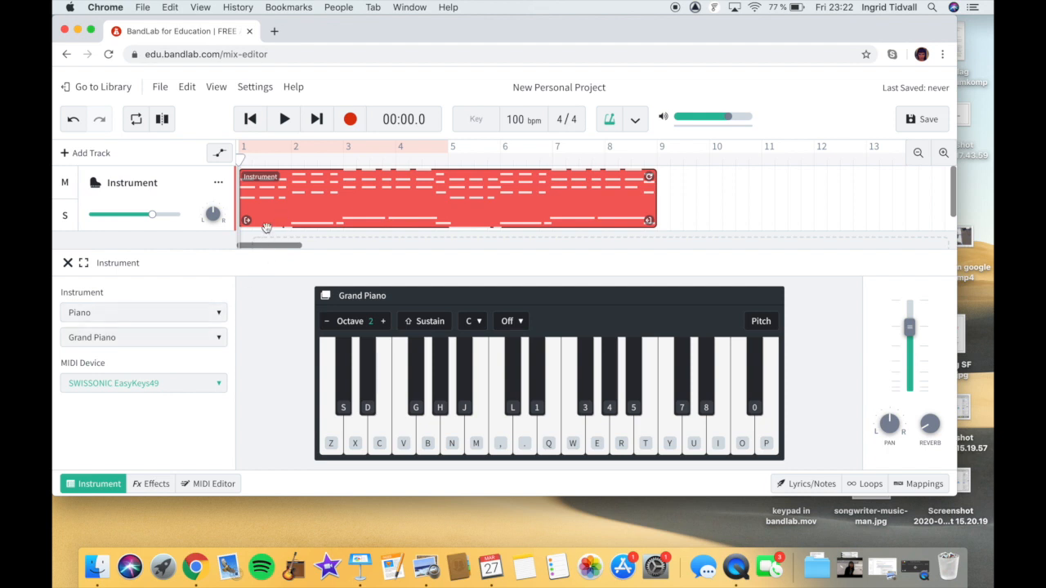
left_click(165, 313)
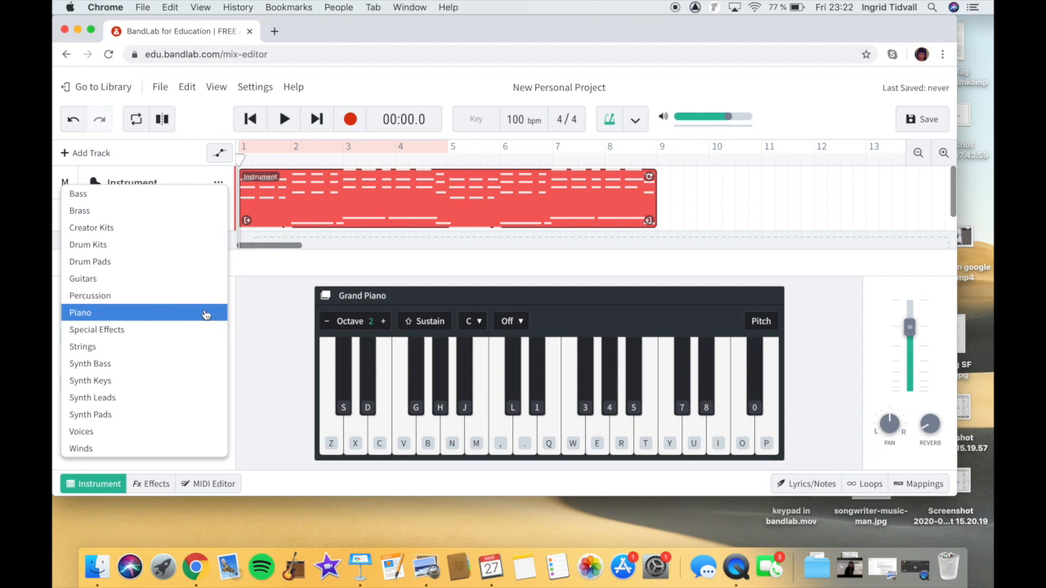
left_click(205, 315)
left_click(217, 340)
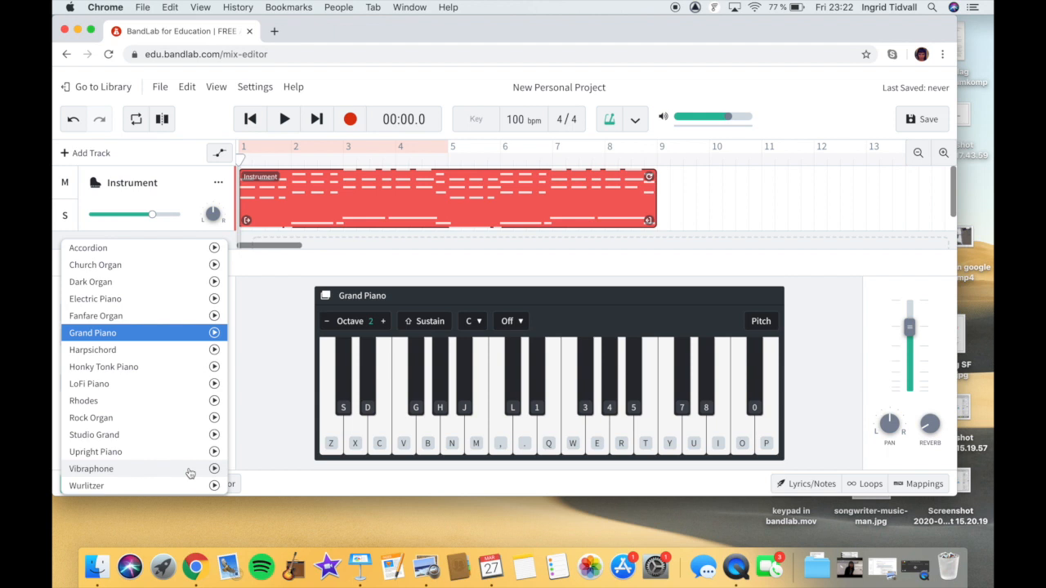
left_click(190, 473)
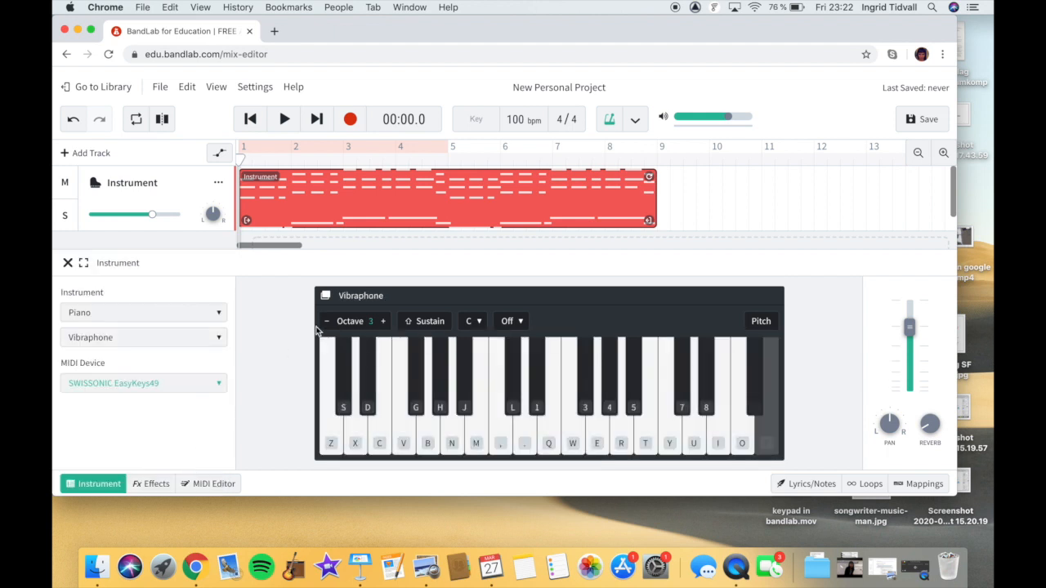
key("space")
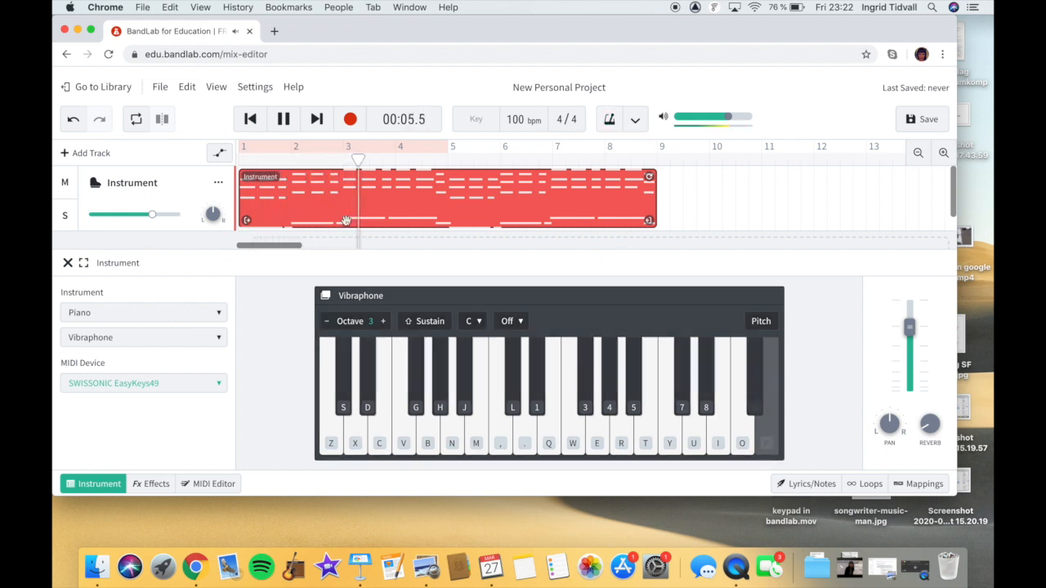
key("space")
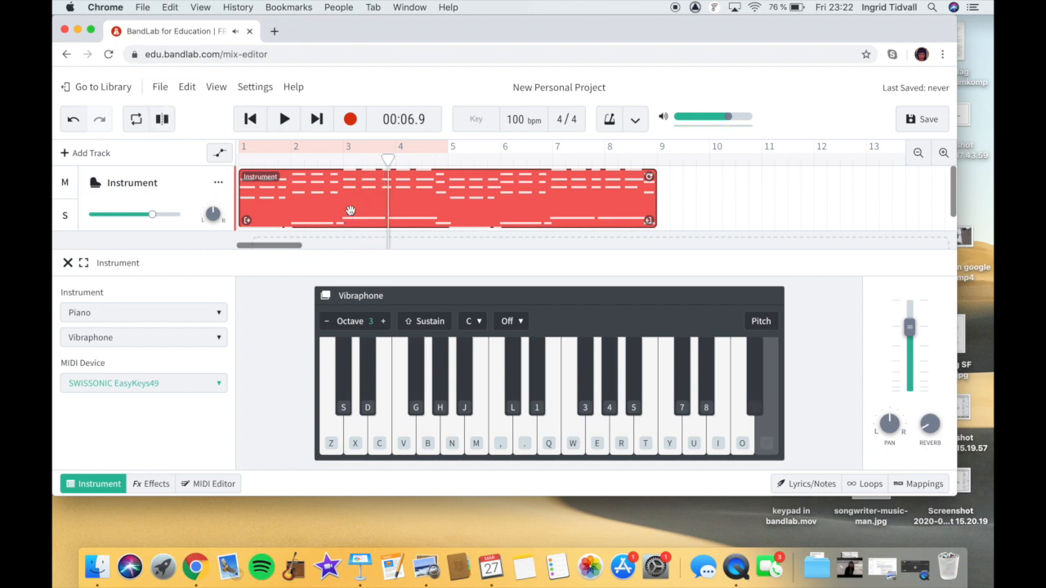
Change the track's instrument category to Synth Keys and its sound to Retro Synth Brass.
left_click(219, 312)
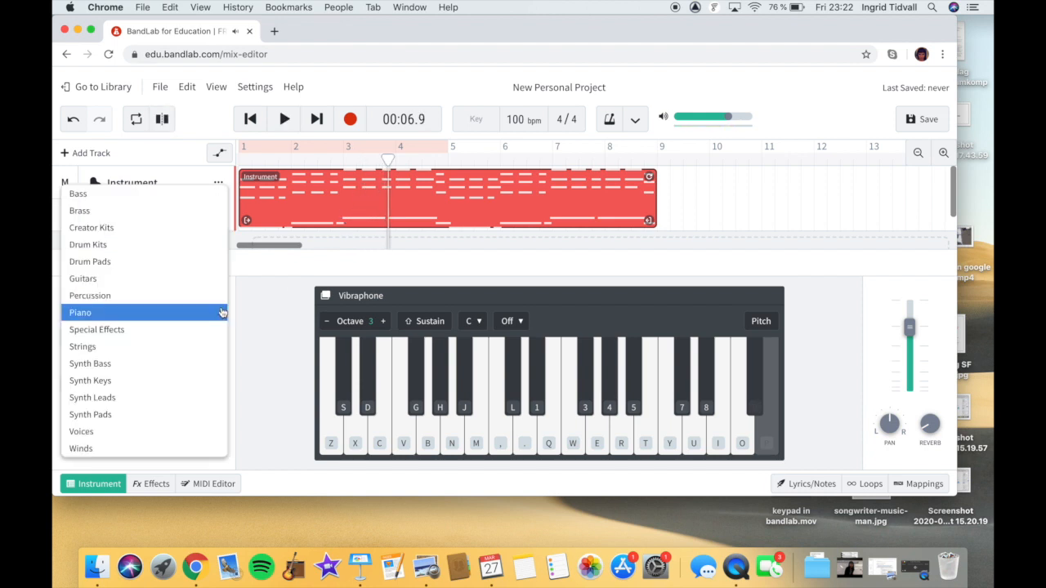
left_click(168, 378)
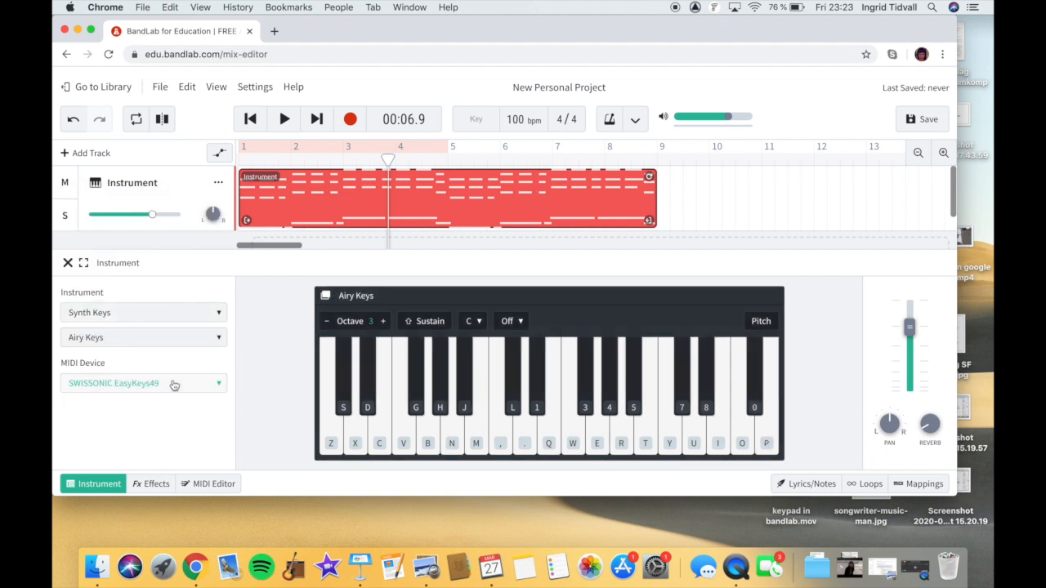
left_click(151, 342)
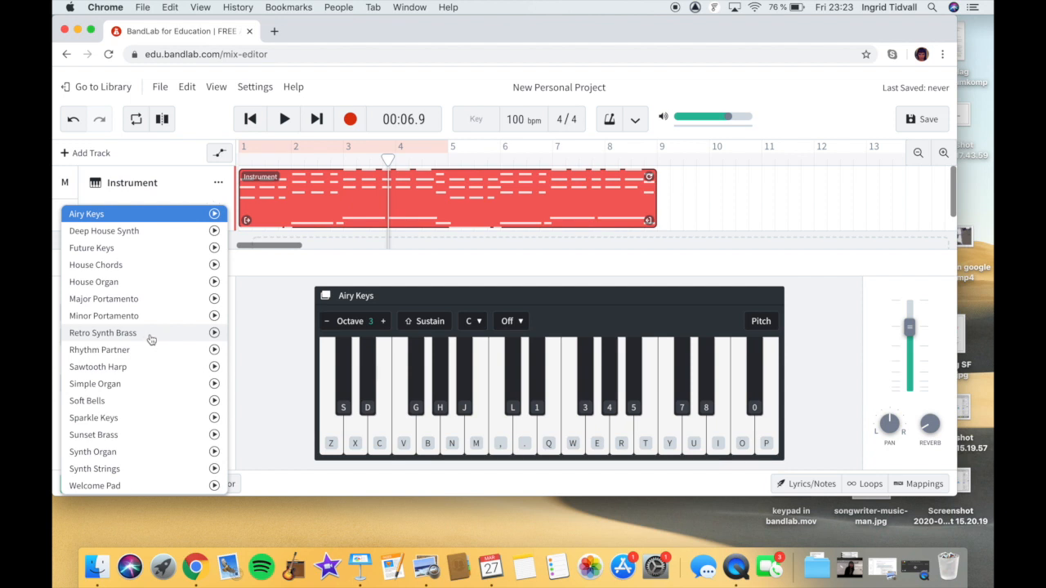
left_click(149, 333)
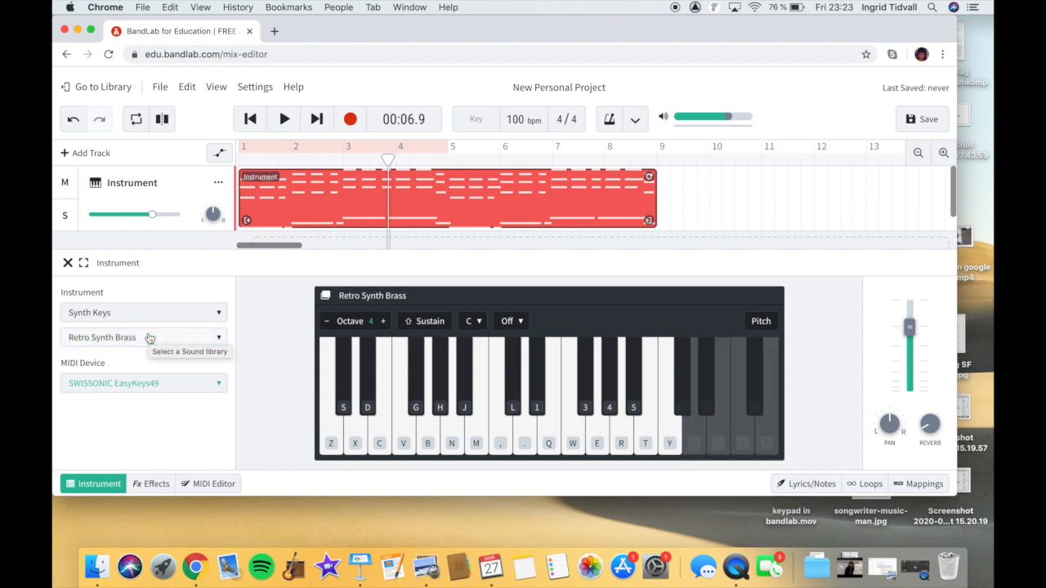
Listen to the recording with the new sound while adjusting the system volume, and close the instrument settings.
key("XF86AudioLowerVolume")
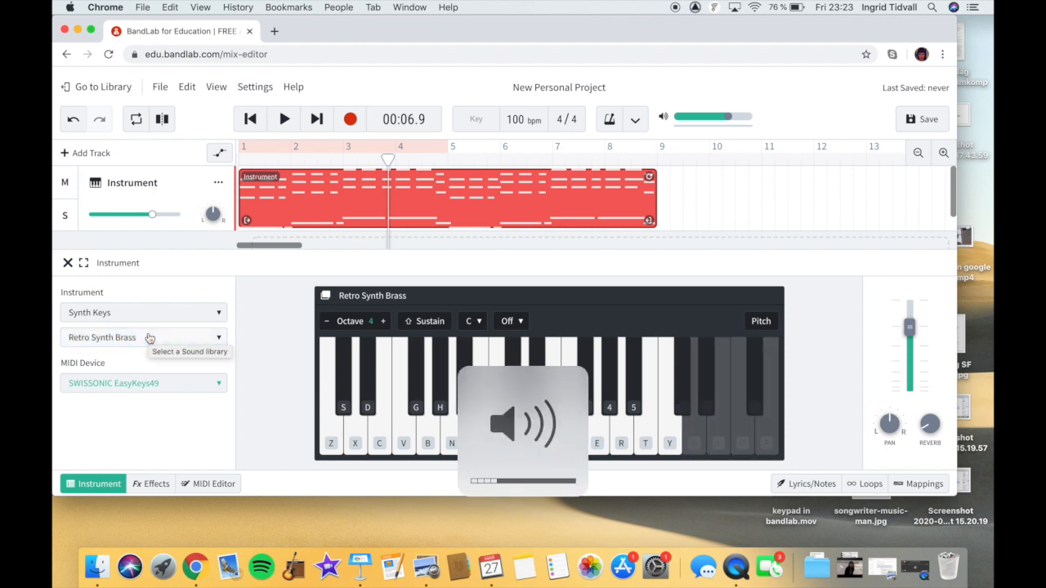
key("space")
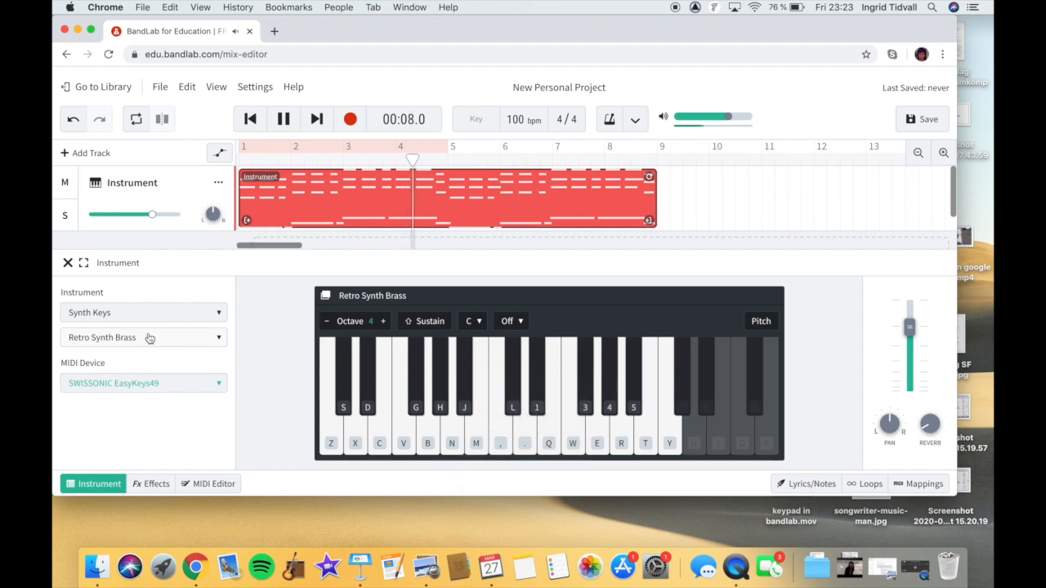
key("XF86AudioRaiseVolume")
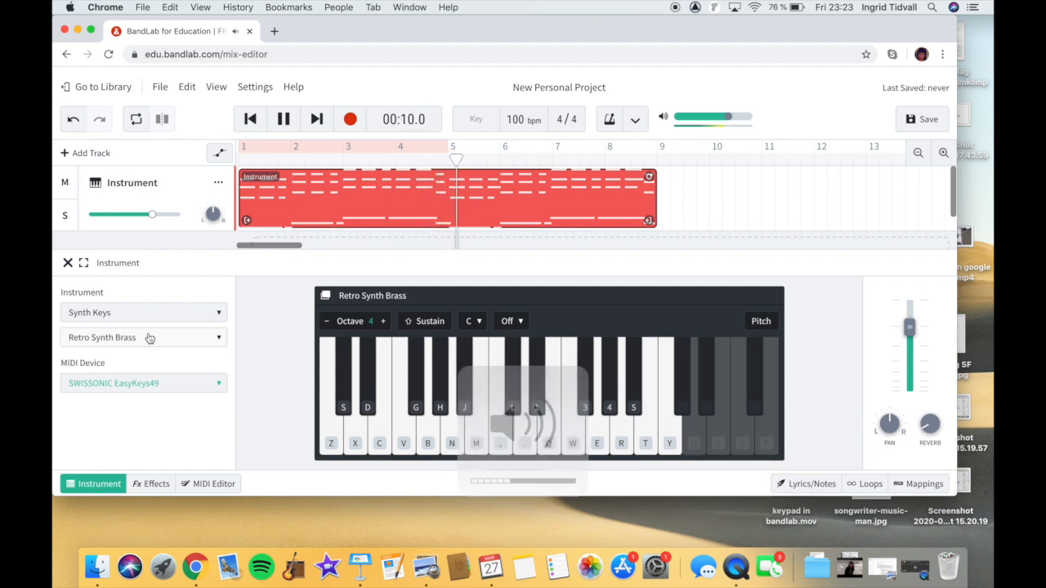
key("XF86AudioRaiseVolume")
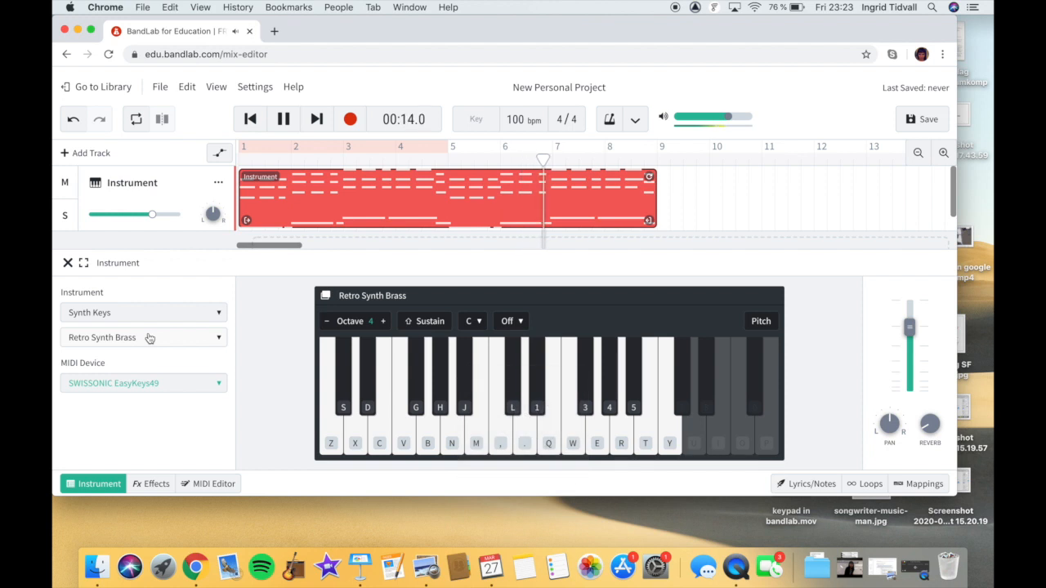
key("space")
left_click(147, 338)
left_click(242, 347)
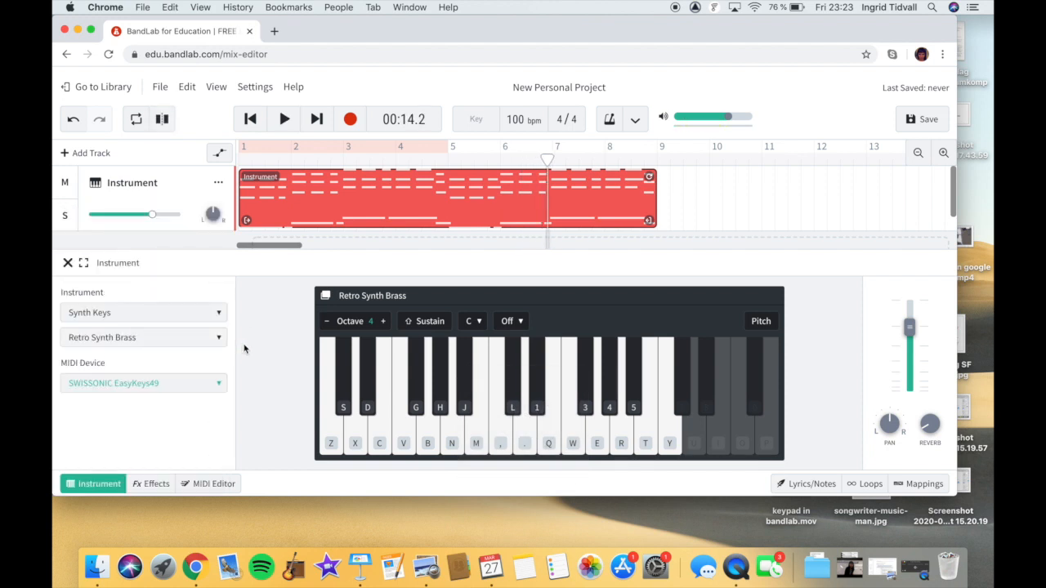
left_click(68, 262)
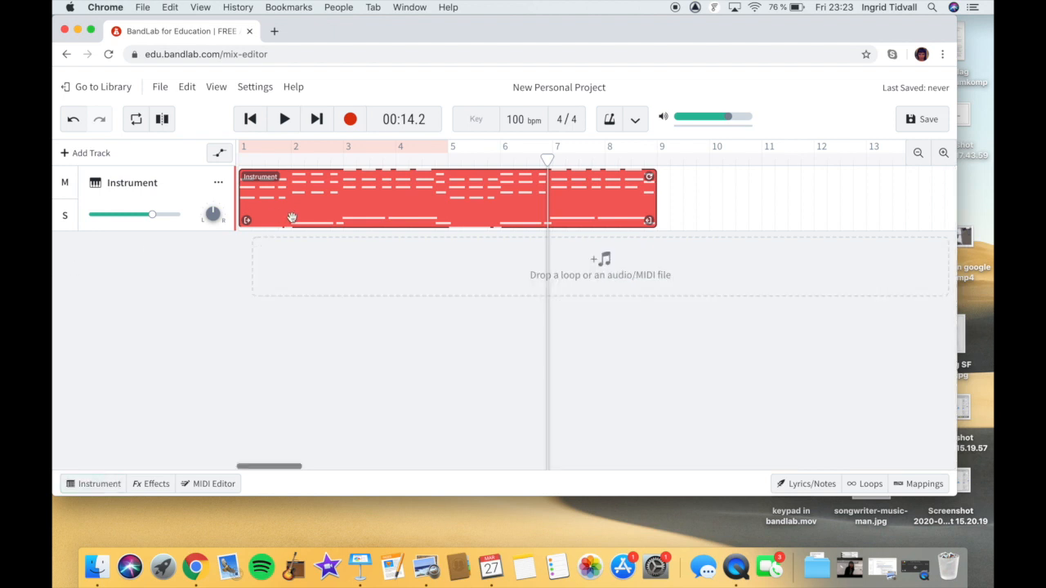
Open the recorded region in the MIDI Editor and look over its notes from bar 1.
scroll(310, 208, "left", 1)
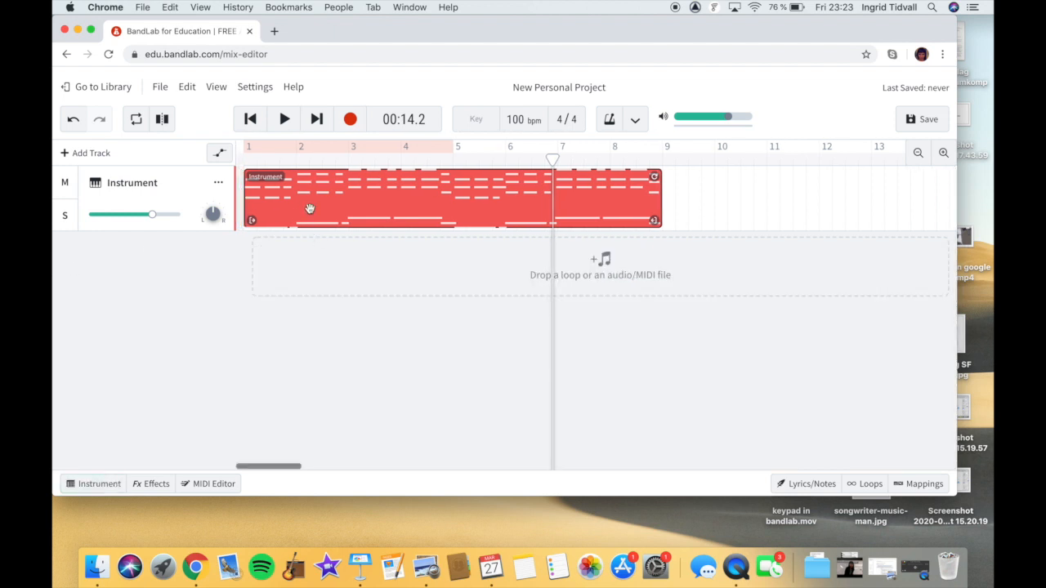
double_click(310, 210)
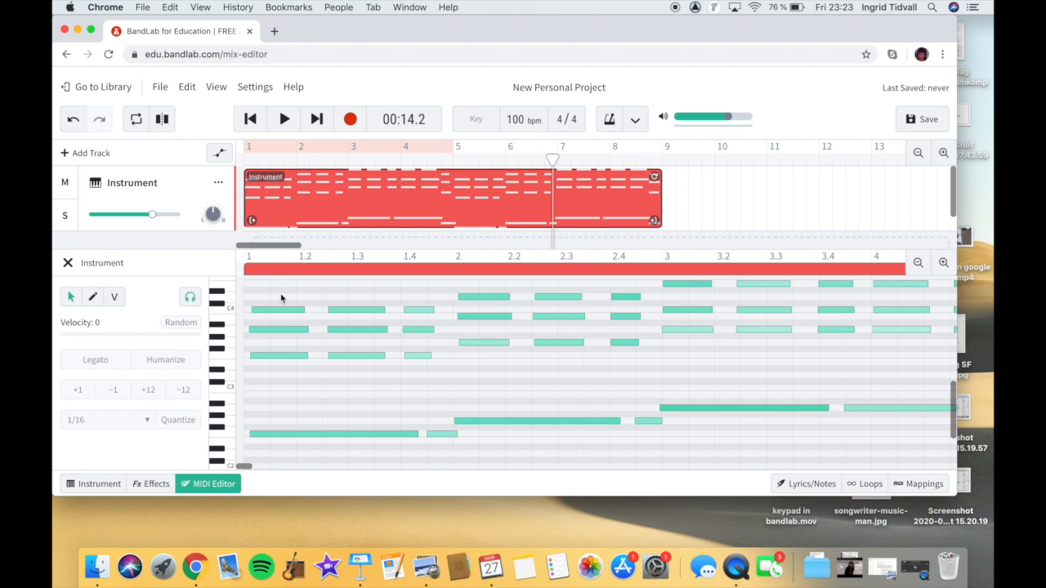
scroll(313, 383, "right", 5)
scroll(314, 383, "left", 4)
scroll(314, 382, "up", 2)
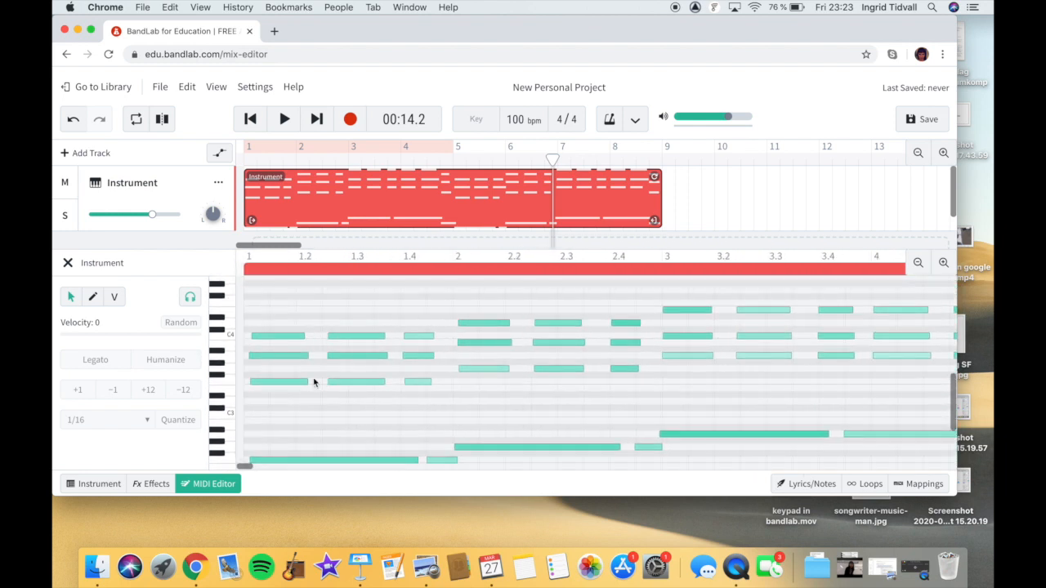
Lengthen the three notes of the first chord in bar 1 slightly at their ends.
left_click_drag(269, 313, 280, 385)
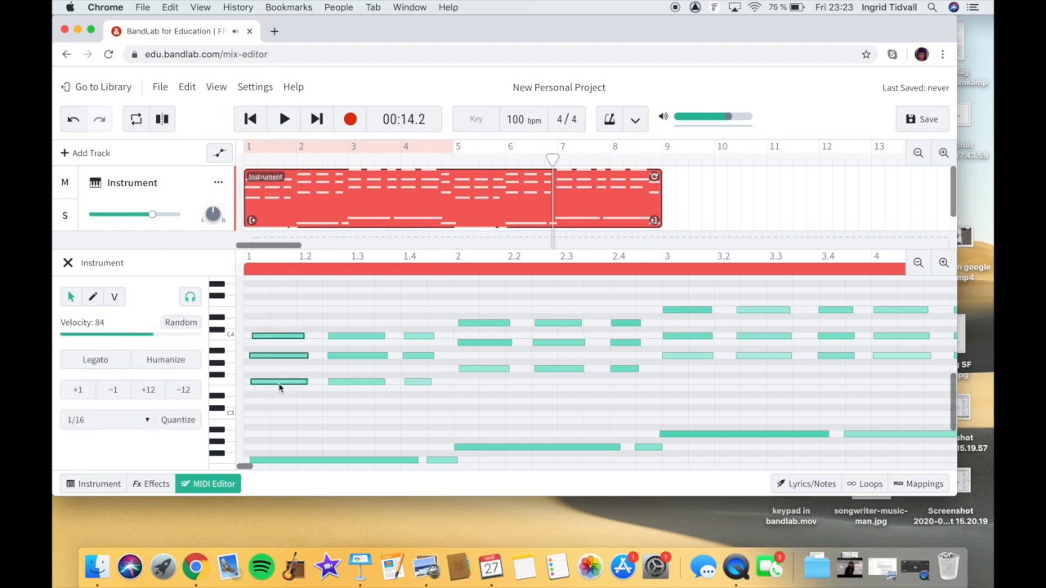
left_click(303, 336)
mouse_move(303, 336)
left_mouse_down()
mouse_move(332, 345)
mouse_move(311, 353)
left_mouse_up()
left_click(321, 370)
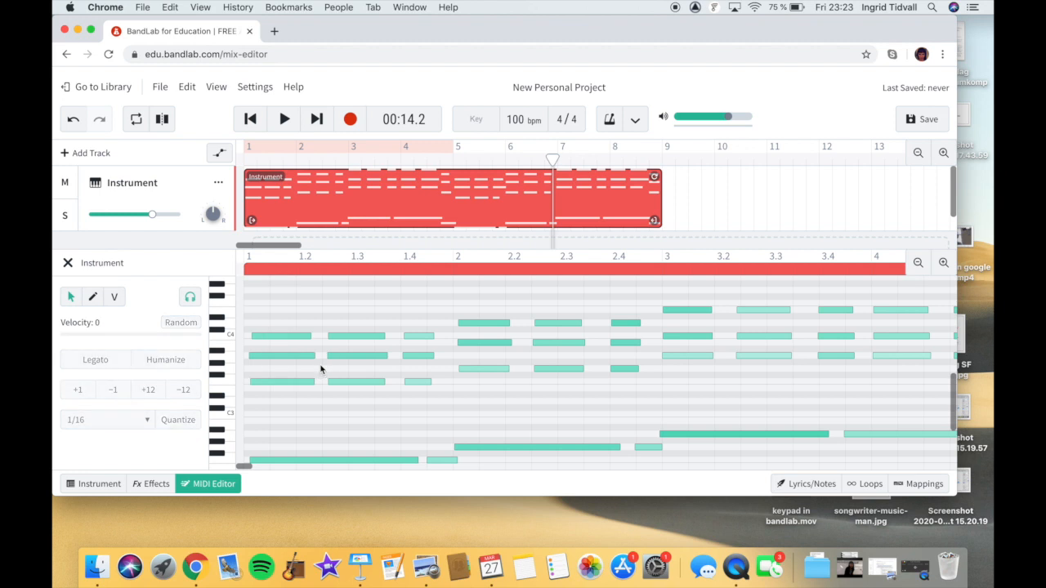
Add a C3 note about one beat long at the start of bar 1, below the first chord.
key("super")
left_click(258, 395)
left_click_drag(265, 392, 278, 416)
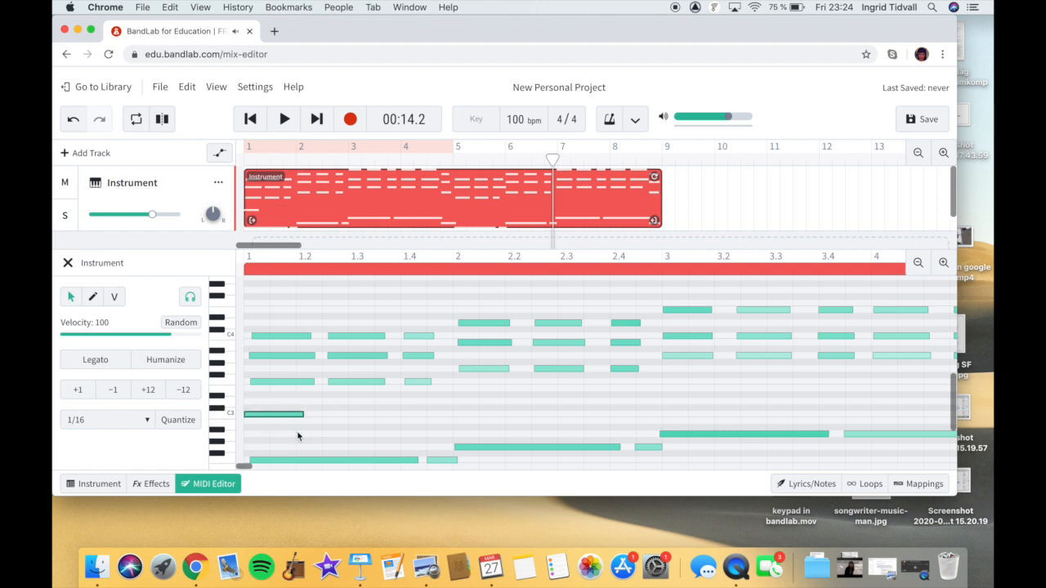
left_click(305, 441)
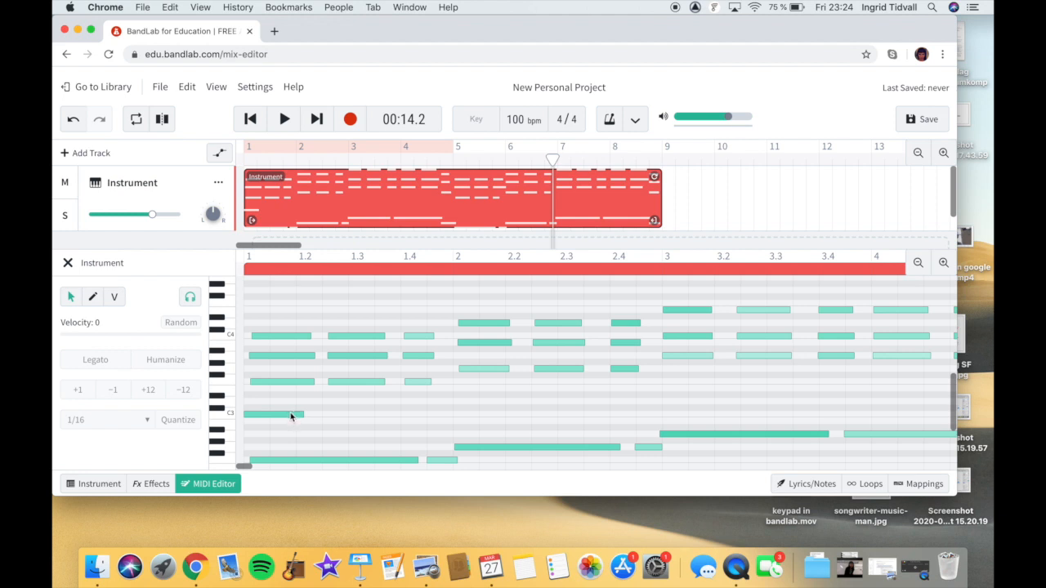
left_click(290, 416)
left_click_drag(287, 301, 283, 427)
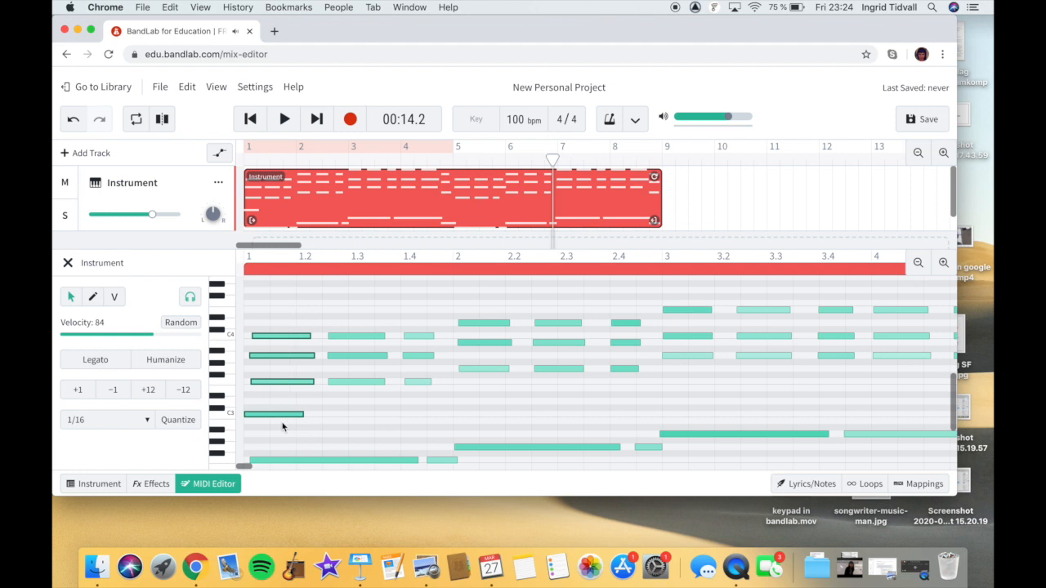
key("super+a")
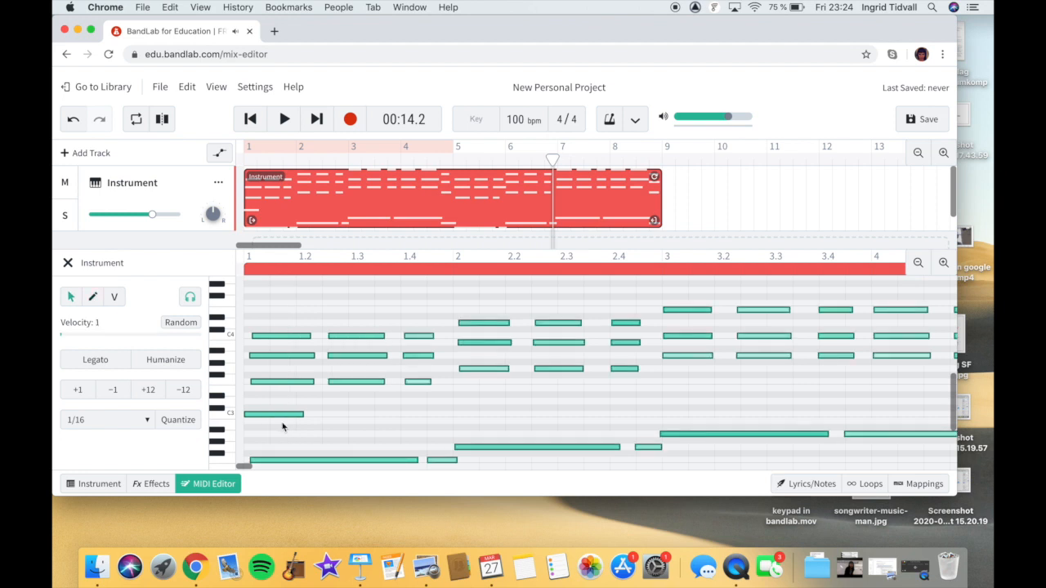
left_click(282, 426)
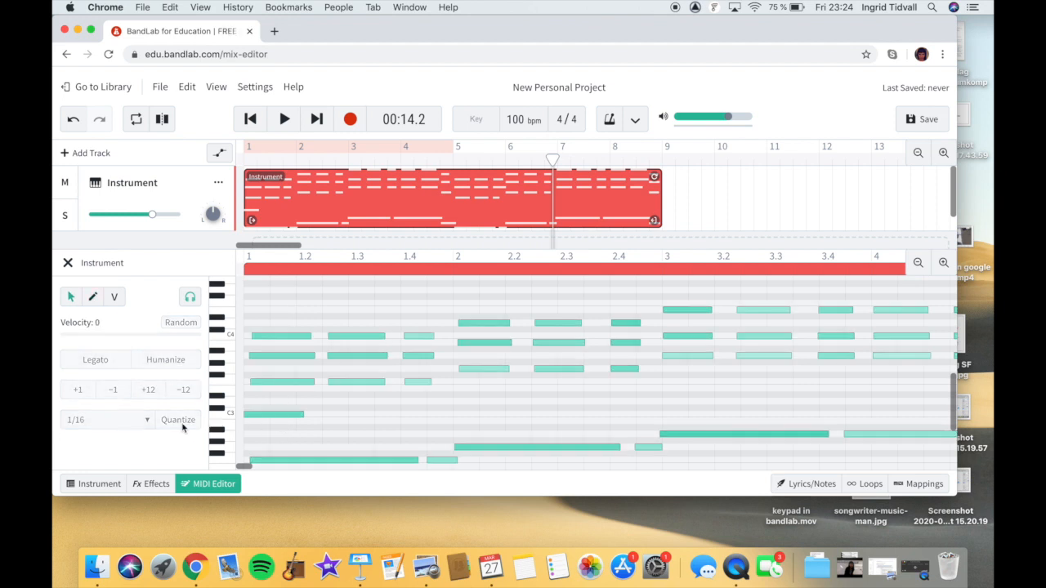
left_click(149, 421)
left_click_drag(275, 318, 273, 423)
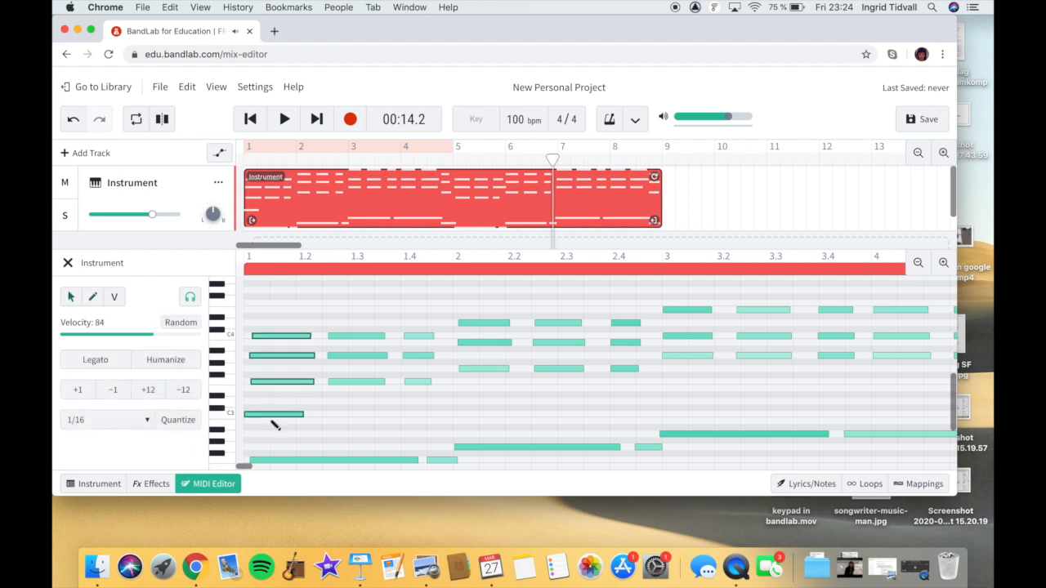
Select all notes in the region and quantize them to 1/16.
key("super+a")
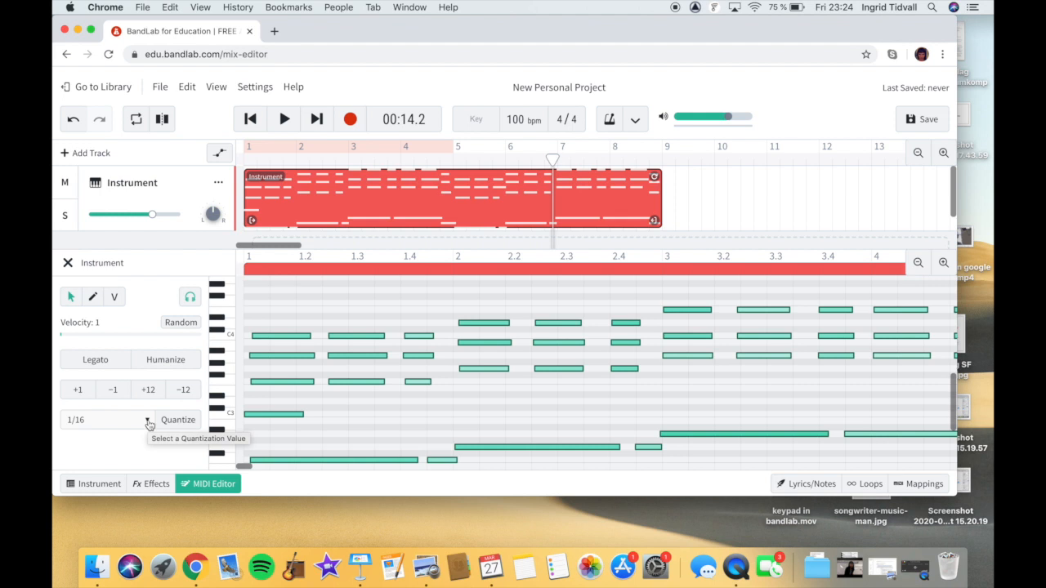
left_click(149, 423)
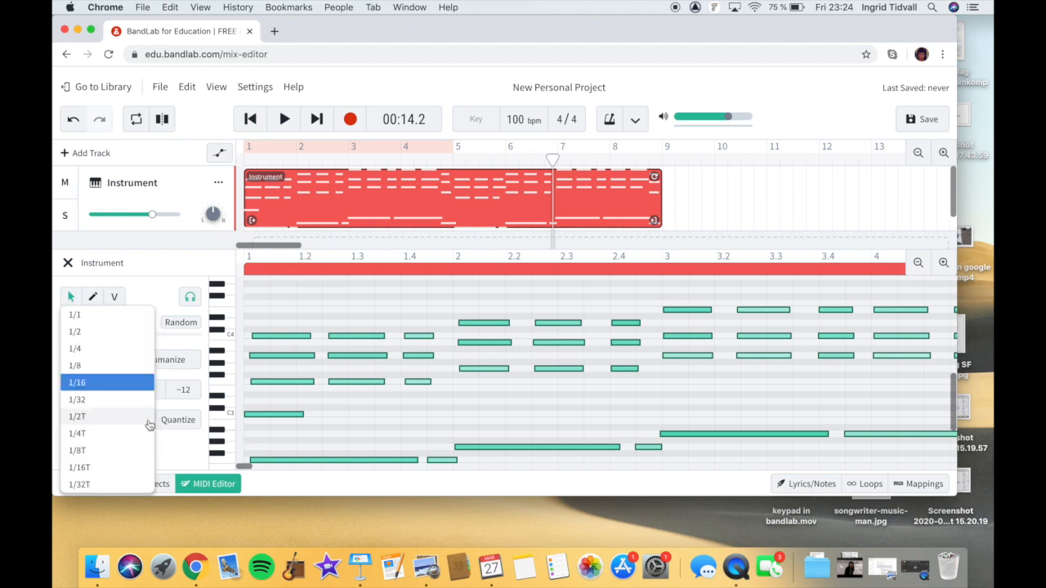
left_click(142, 373)
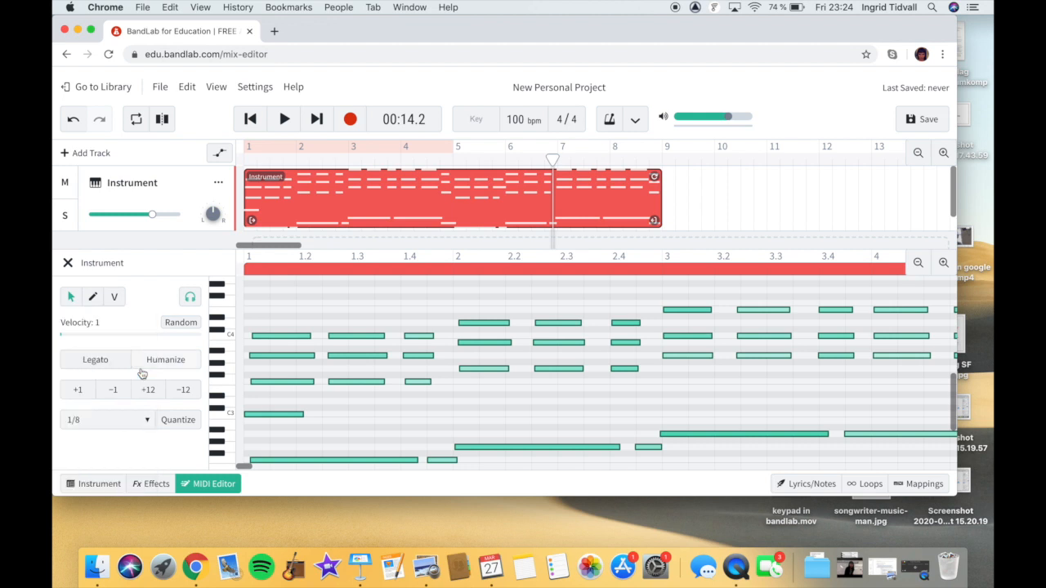
left_click(149, 423)
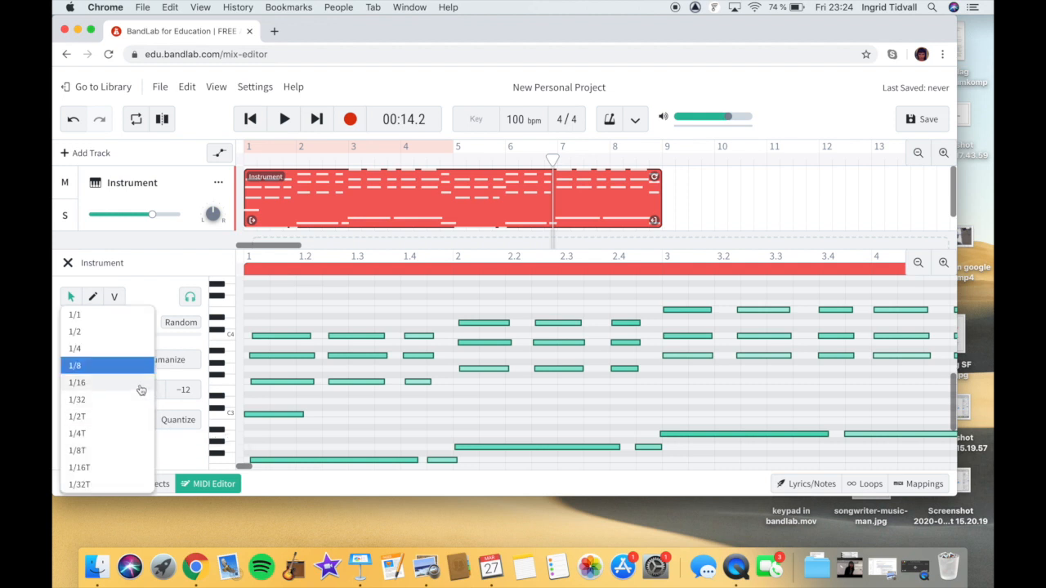
left_click(141, 384)
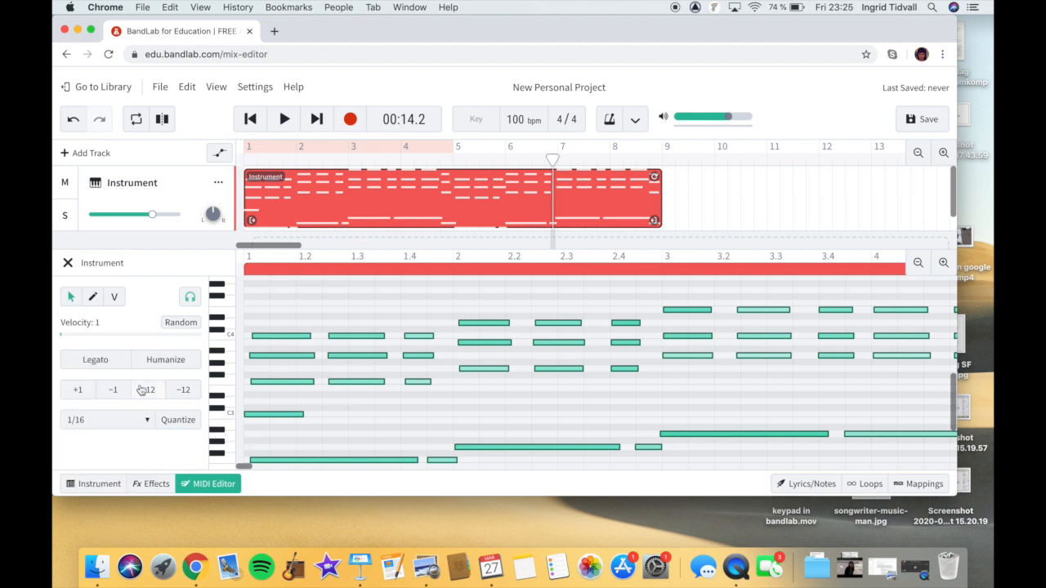
left_click(178, 420)
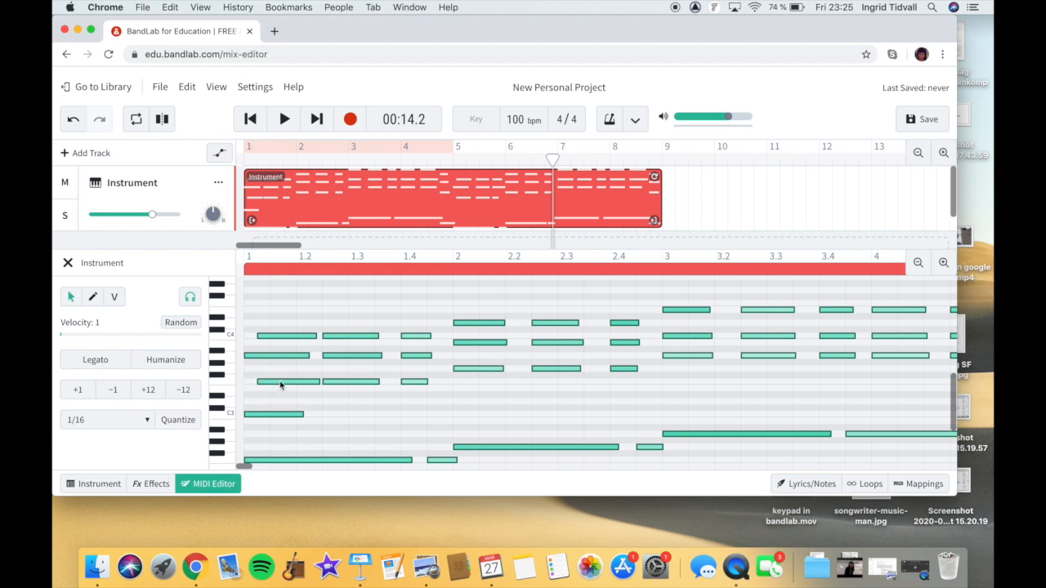
Quantize all the selected notes again to 1/8 and clear the note selection.
left_click(144, 421)
left_click(104, 366)
left_click(178, 420)
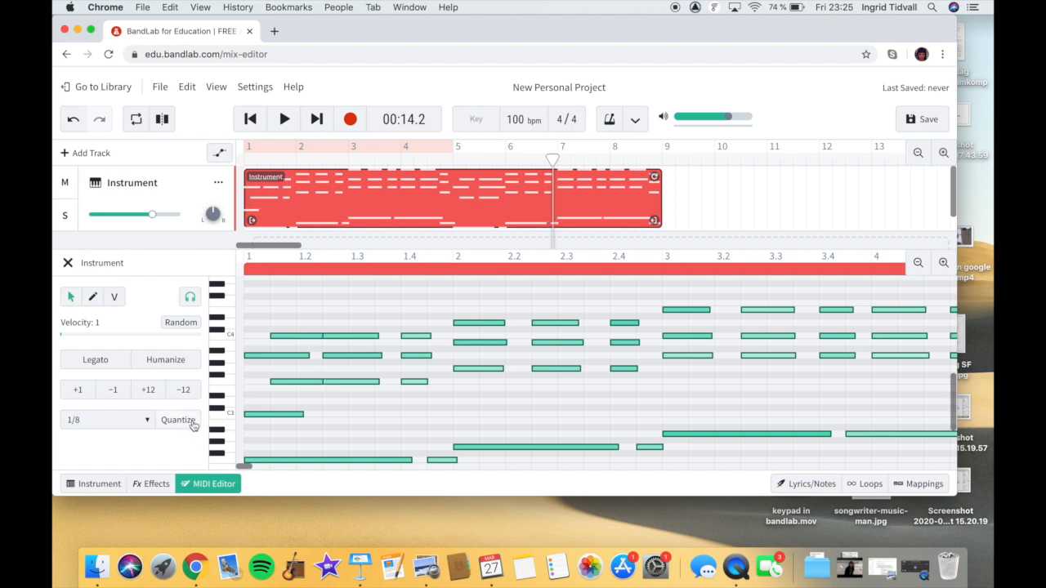
left_click(350, 408)
Move the lowest and highest notes of the first chord back to the start of bar 1.
left_click(296, 382)
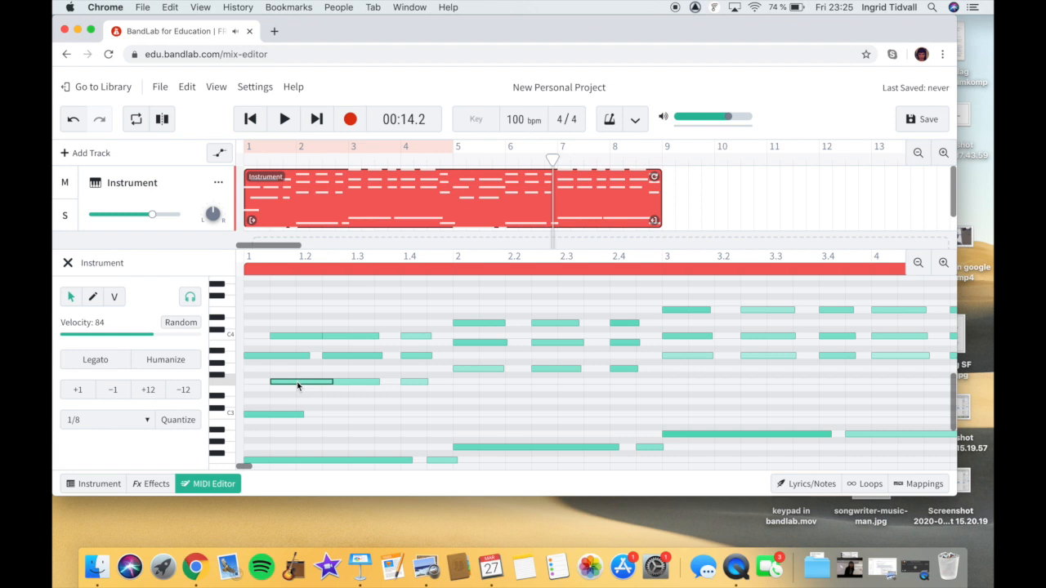
left_click_drag(294, 381, 276, 382)
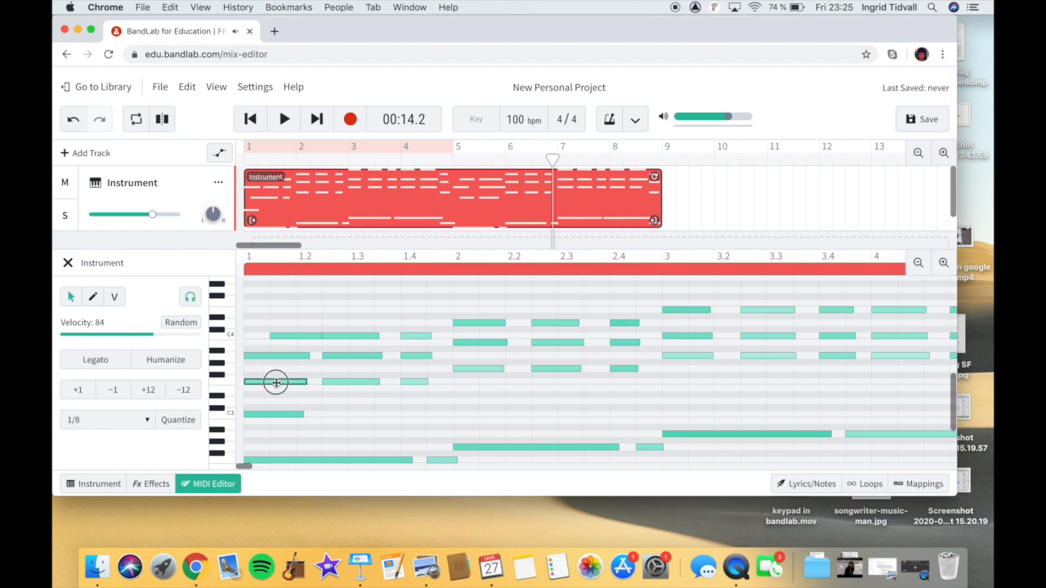
left_click(287, 337)
left_click_drag(286, 338, 264, 341)
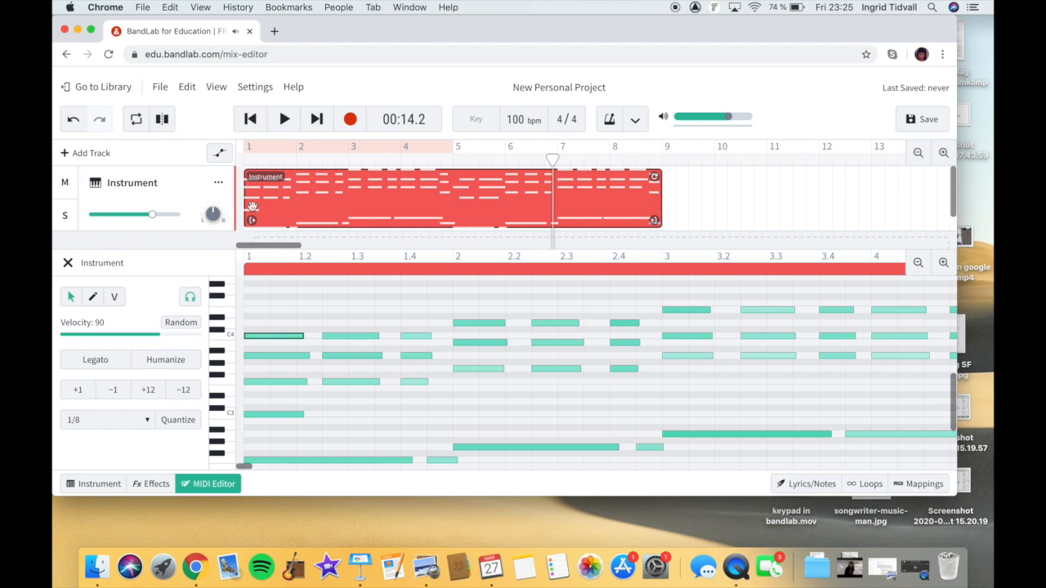
Play the edited part from the beginning and pause it at bar 5.
left_click(250, 119)
left_click(250, 119)
left_click(285, 119)
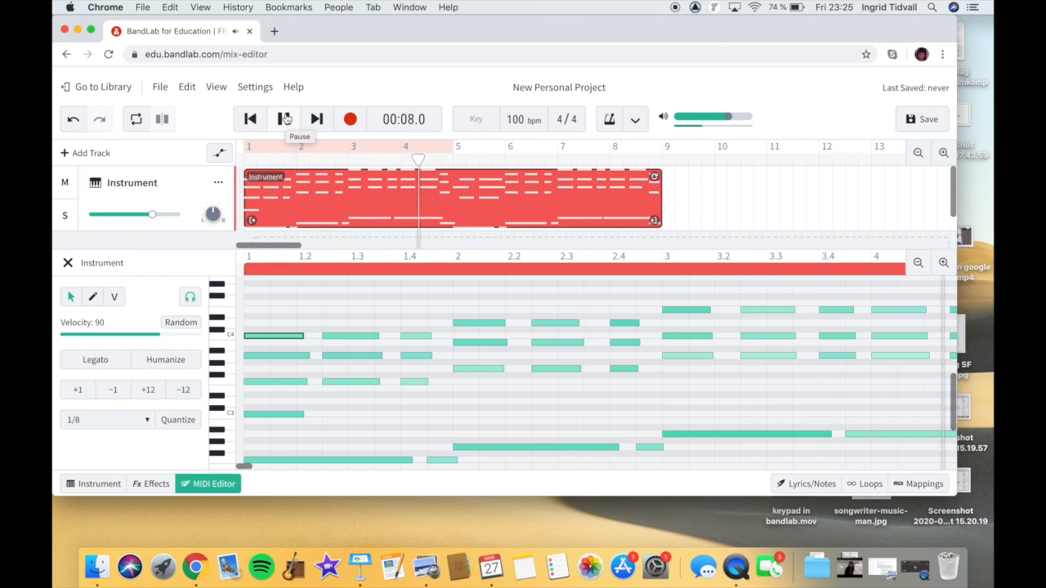
left_click(285, 120)
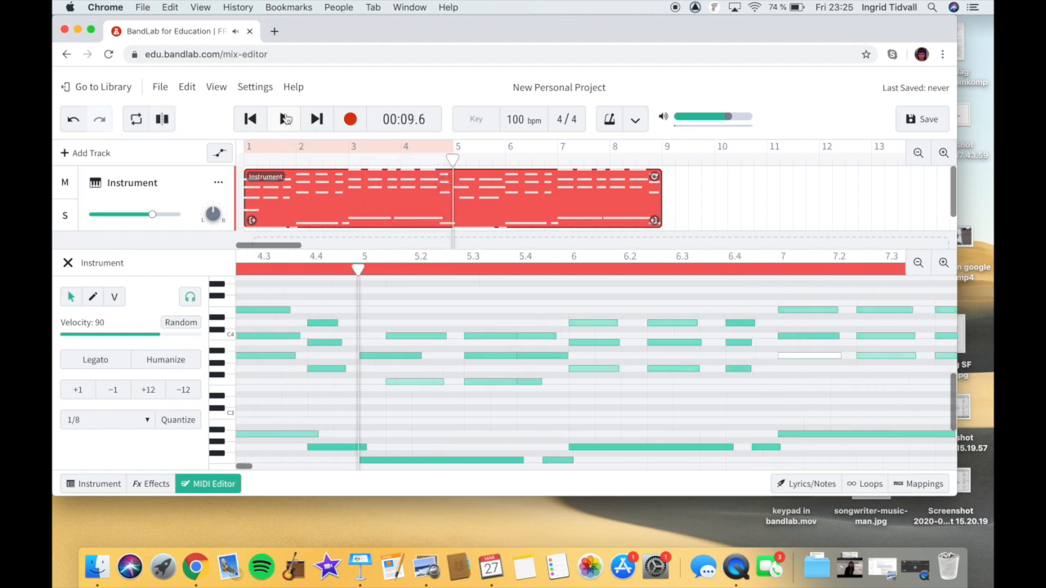
Close the MIDI Editor and slice the Instrument region at the start of bar 5.
left_click(68, 262)
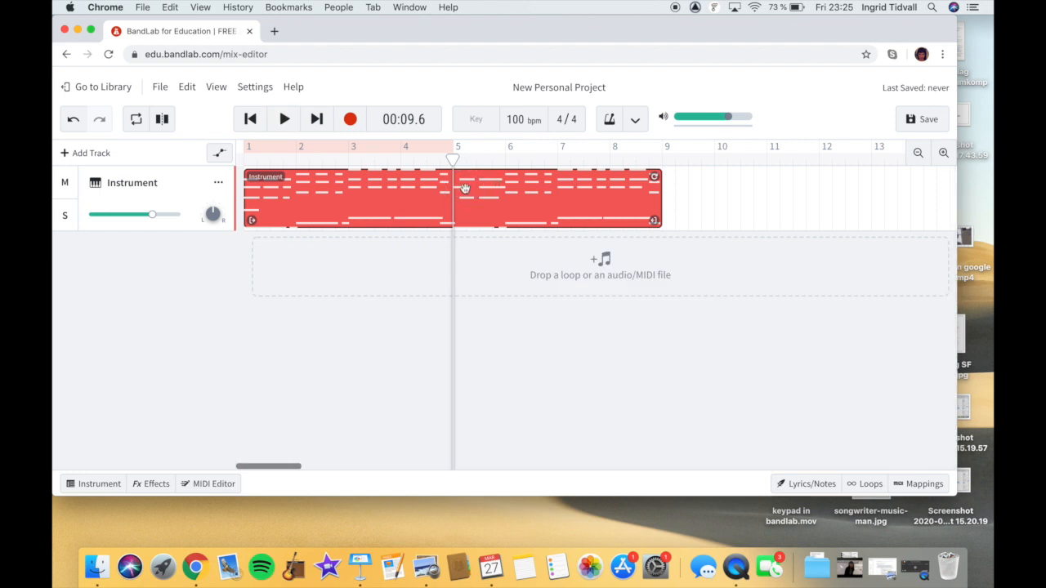
mouse_move(452, 157)
left_mouse_down()
mouse_move(465, 157)
mouse_move(454, 157)
left_mouse_up()
left_click(486, 201)
right_click(487, 202)
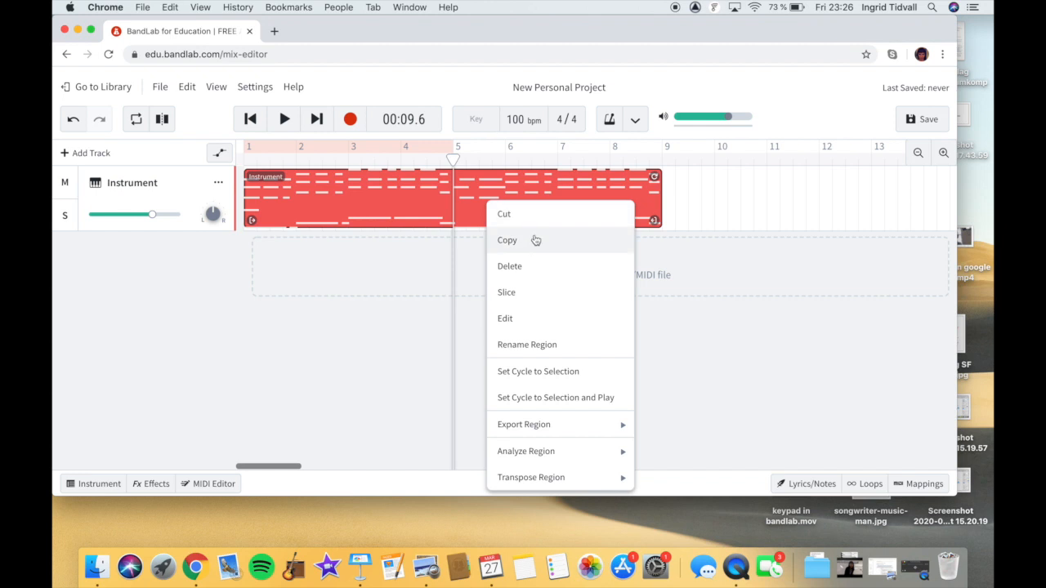
left_click(542, 301)
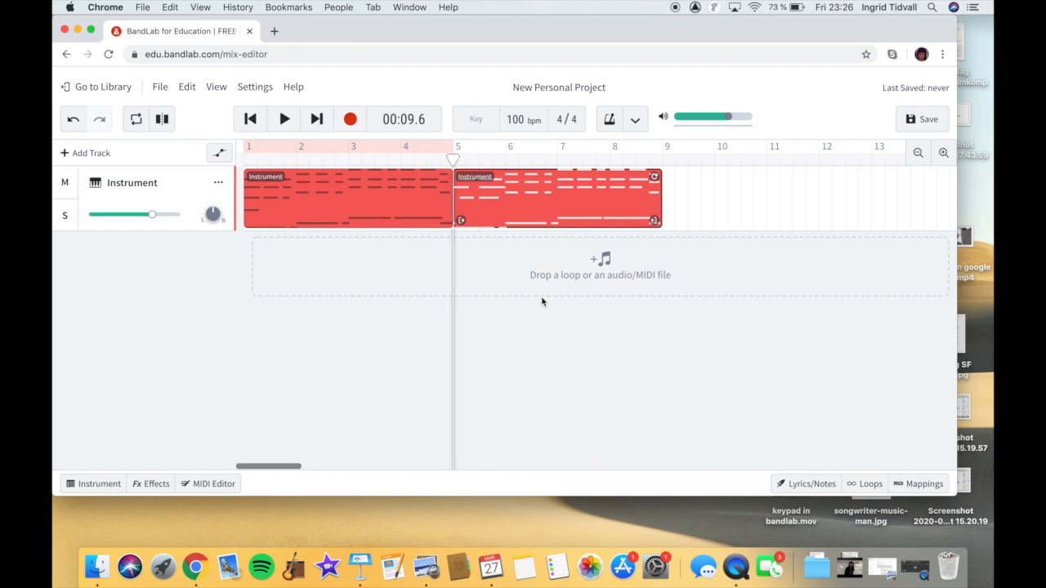
Delete the second of the two sliced regions, which spans bars 5 to 8.
left_click(434, 205)
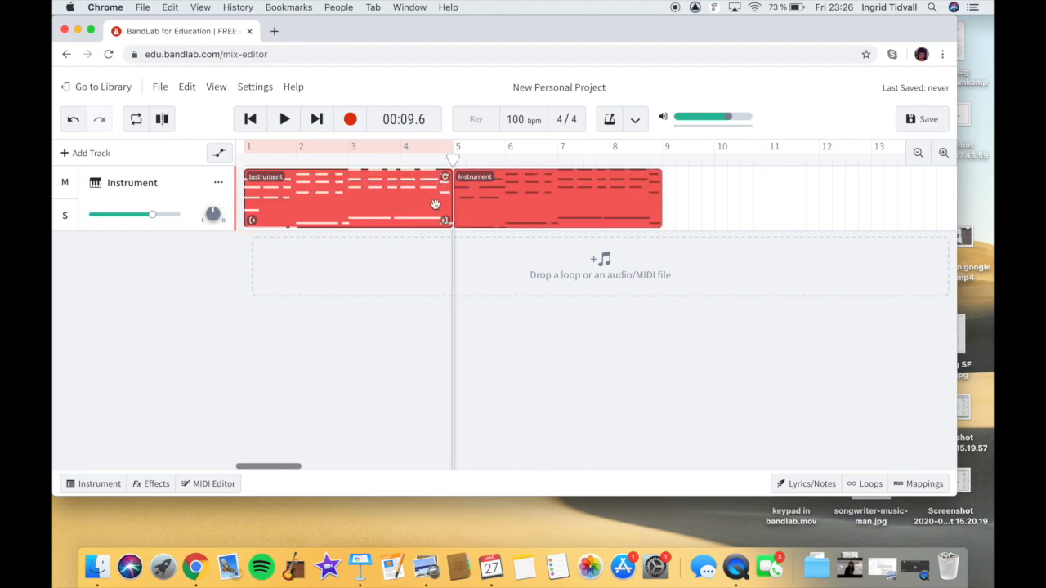
left_click(484, 221)
left_click(434, 215)
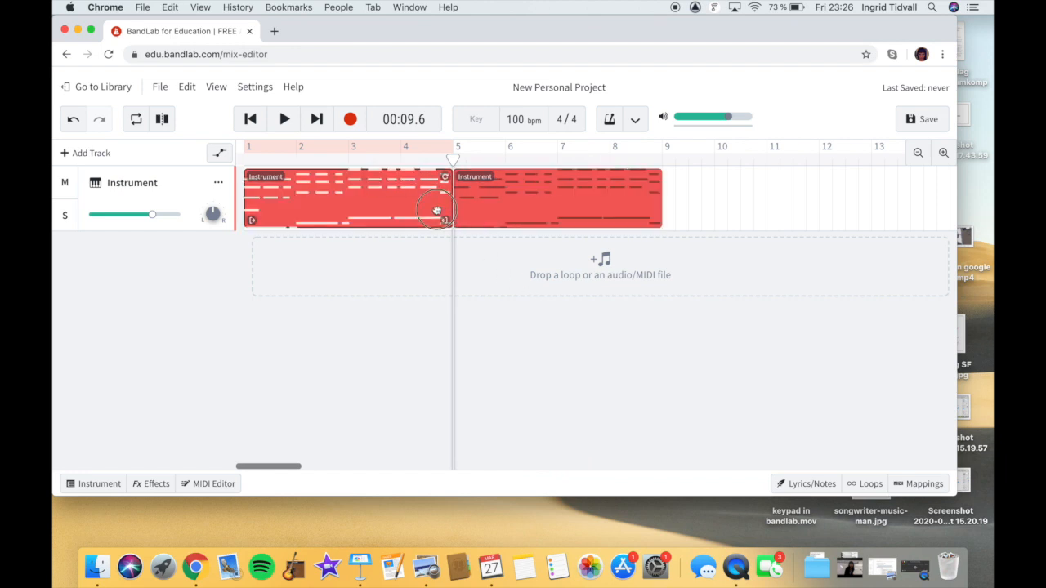
left_click(489, 218)
key("Delete")
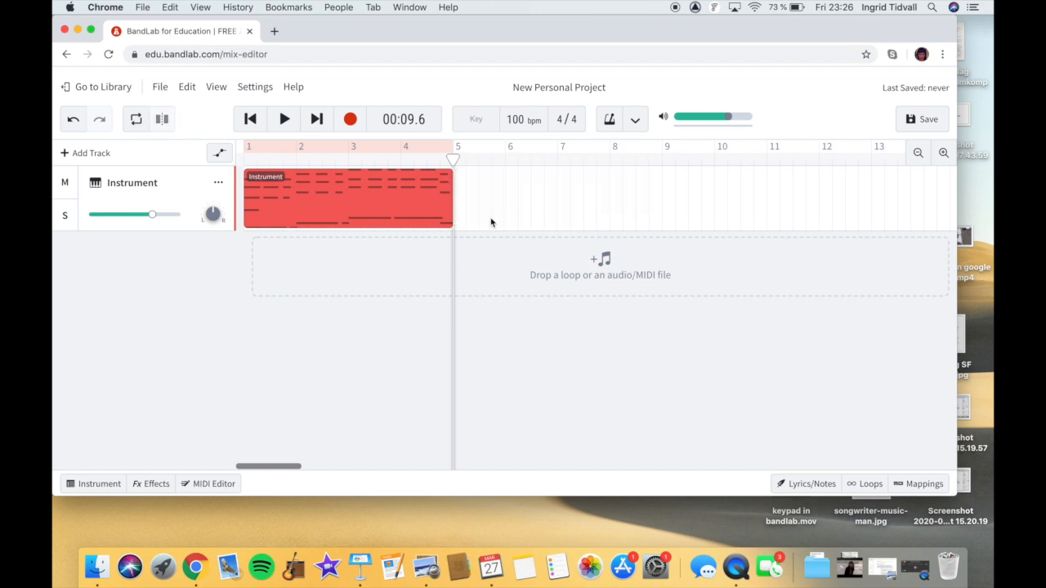
Loop the remaining four-bar region by extending it past the start of bar 5.
left_click(438, 180)
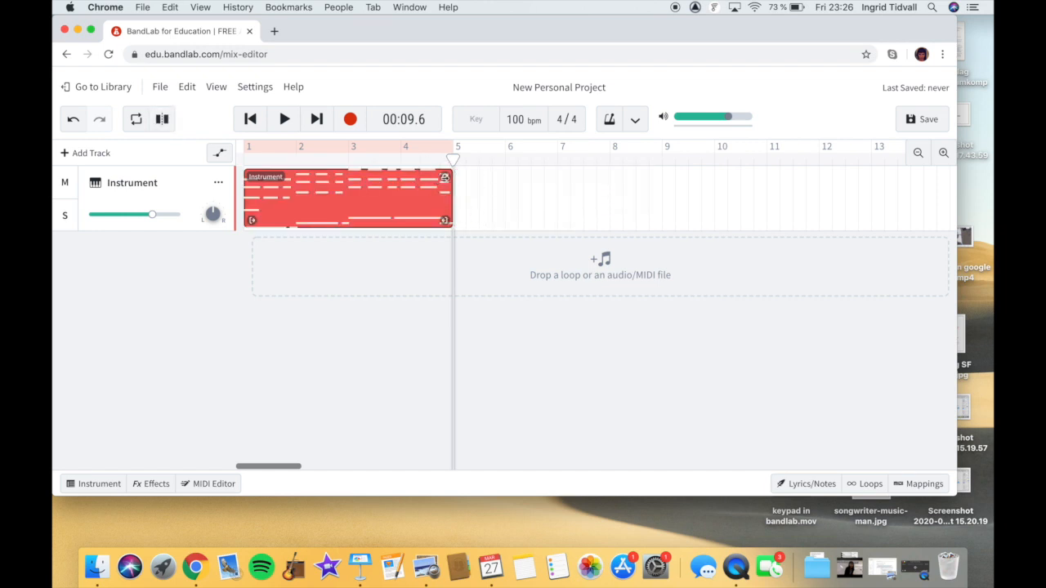
left_click_drag(447, 176, 551, 205)
left_click_drag(444, 177, 452, 234)
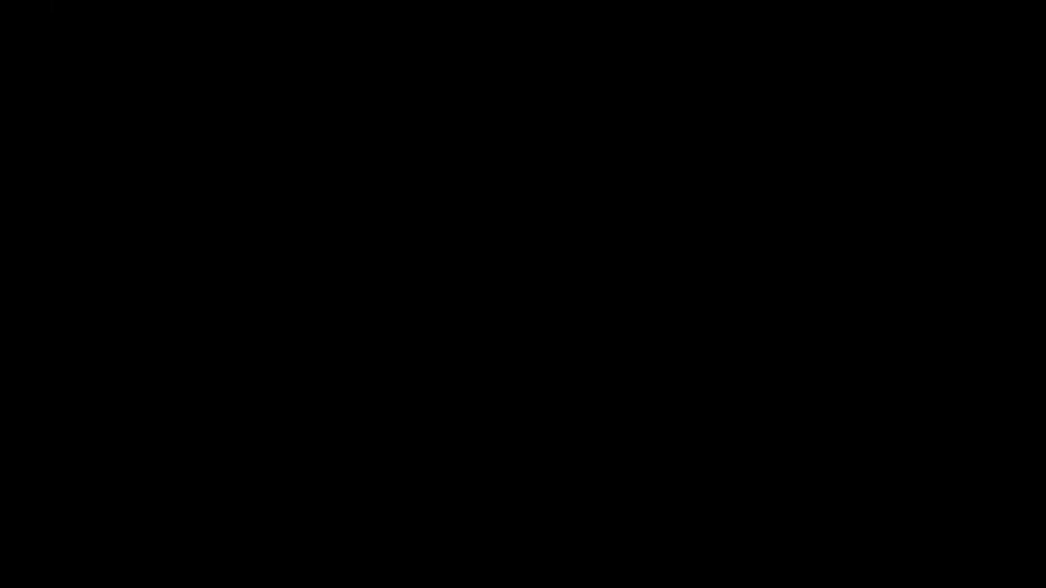